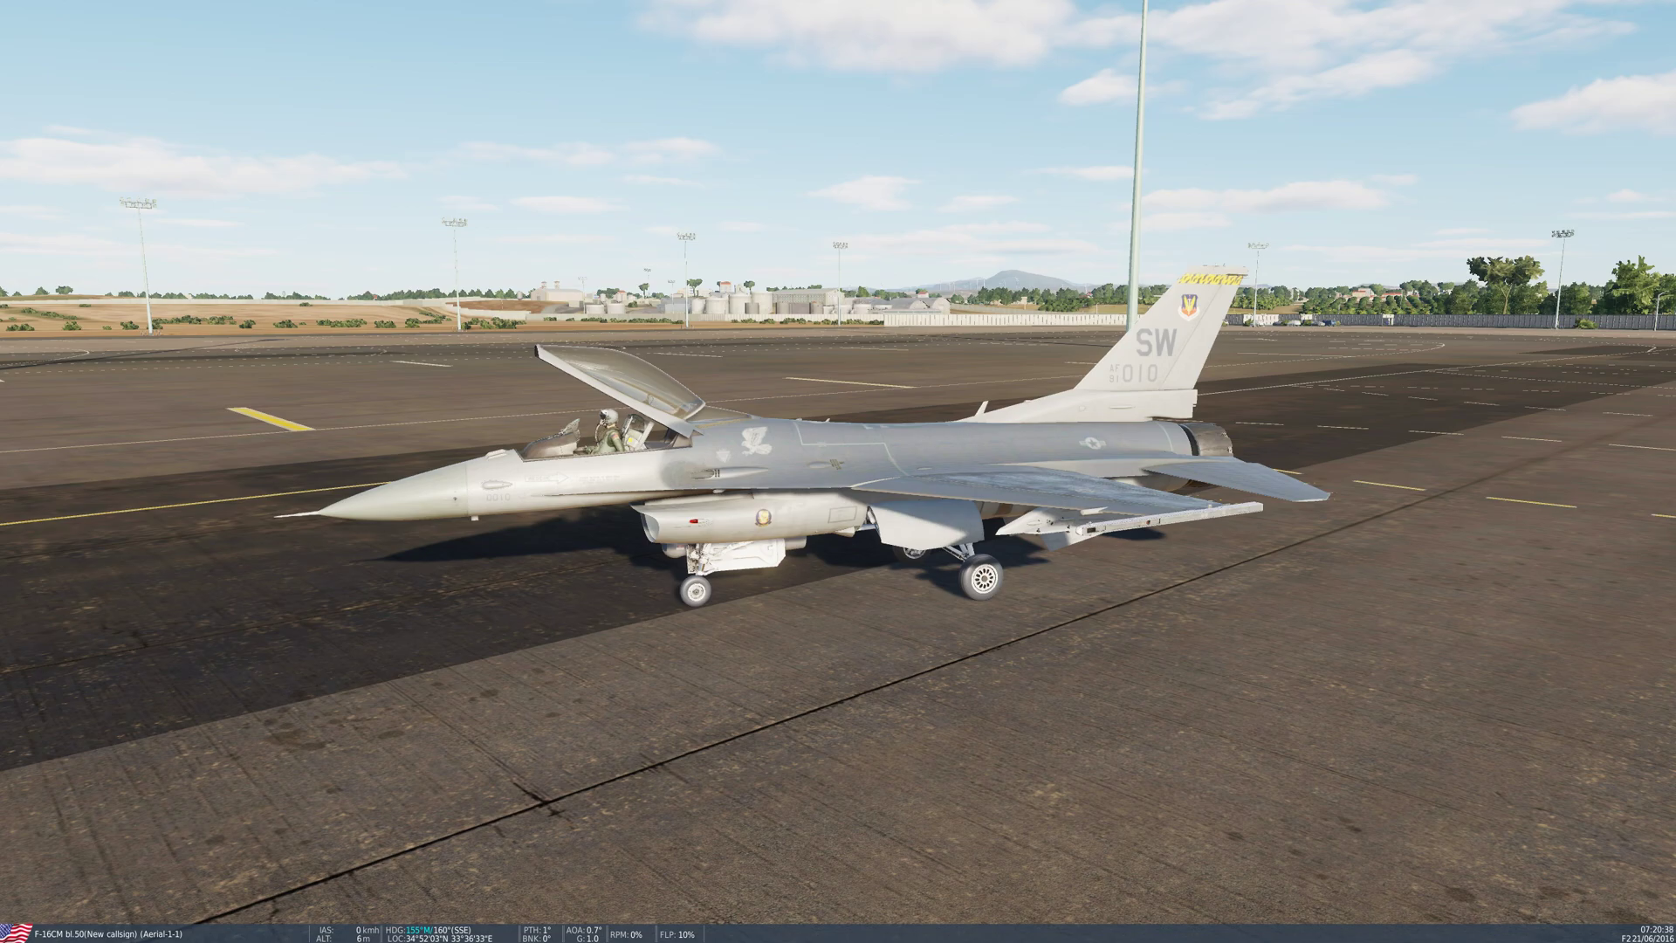
# Step: From the F-16 cockpit view, switch to Tobii Game Hub and review DCS World's eye tracking, head tracking and control feature settings
pyautogui.press('F1')
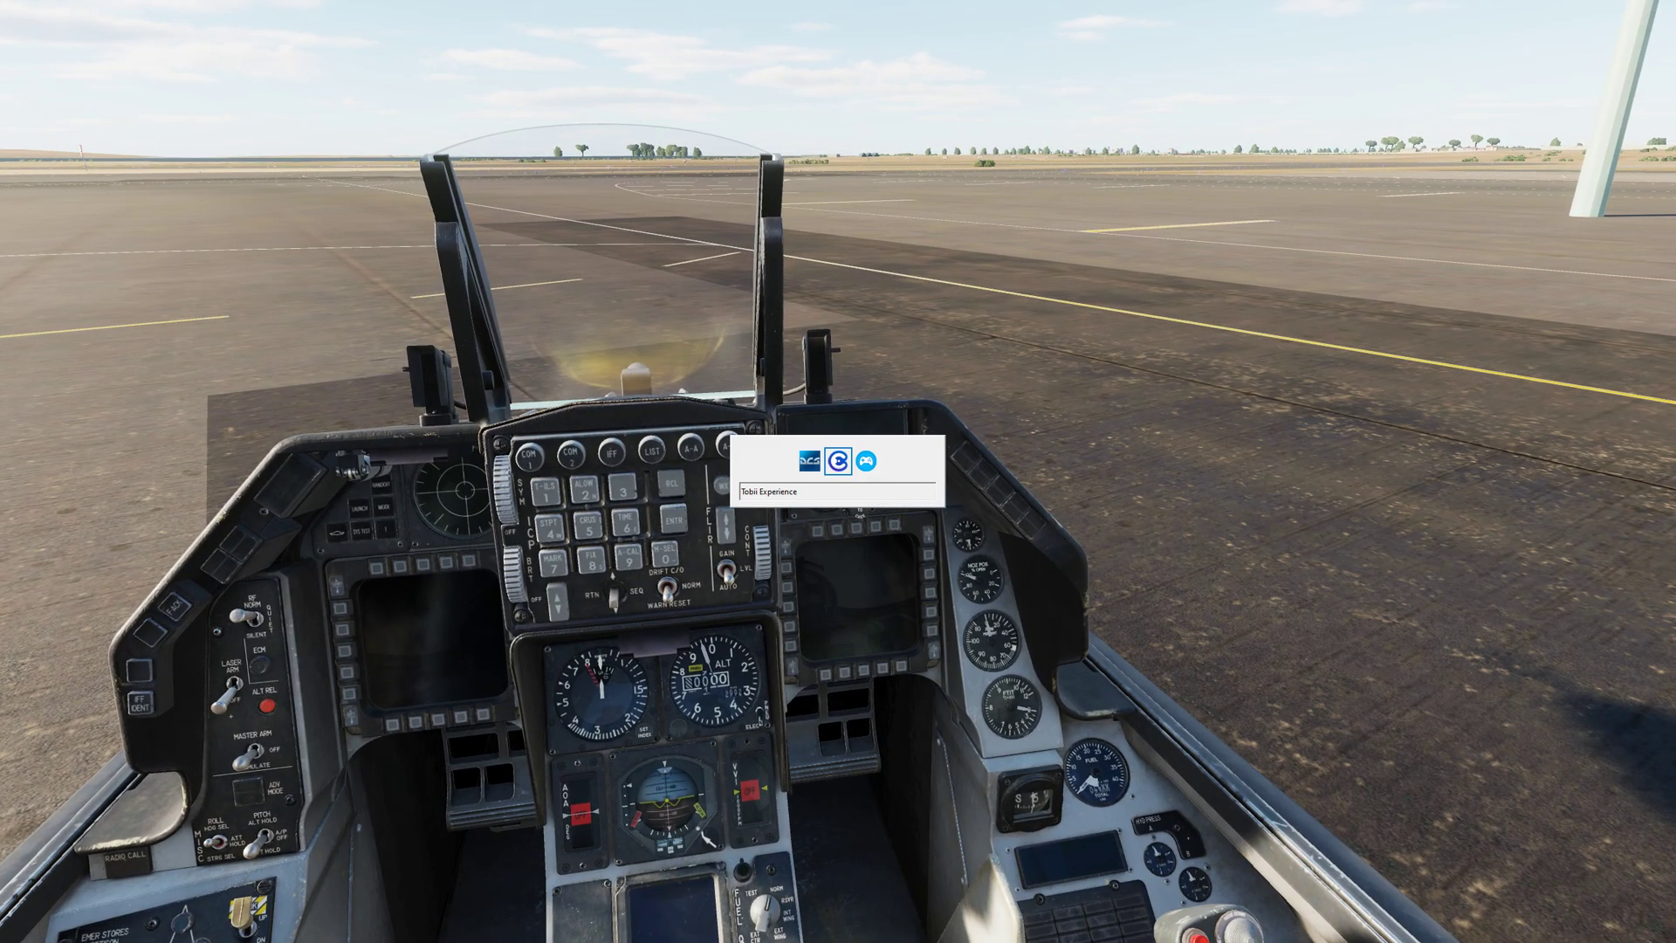
pyautogui.hotkey('alt', 'Tab')
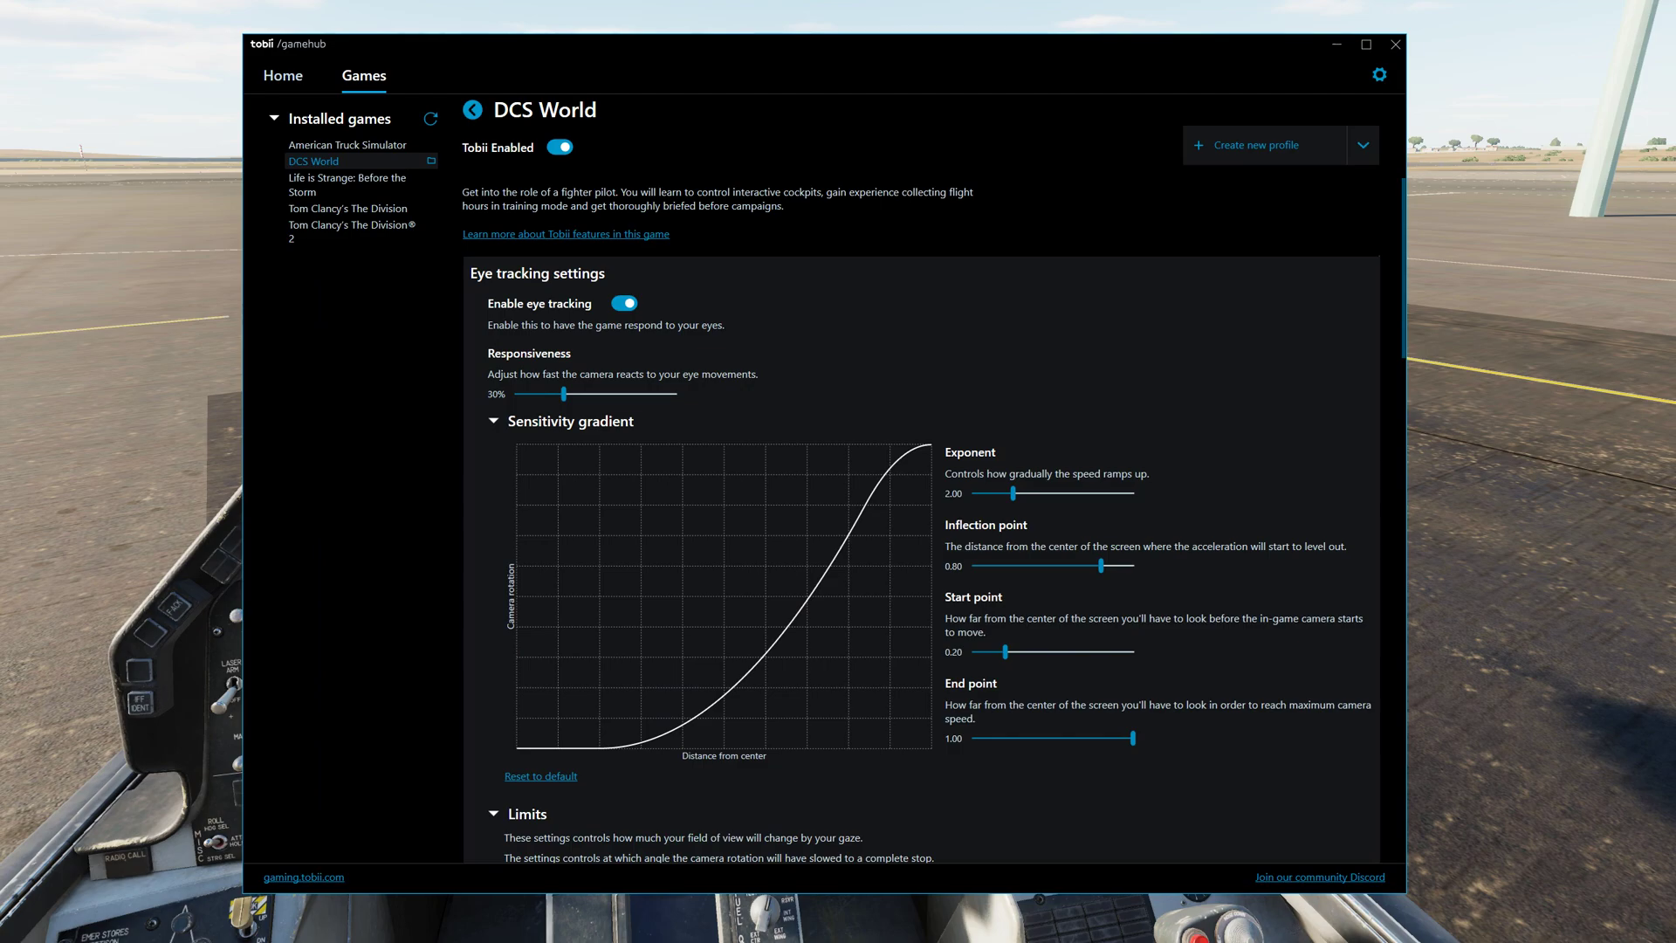
pyautogui.hotkey('alt', 'Tab')
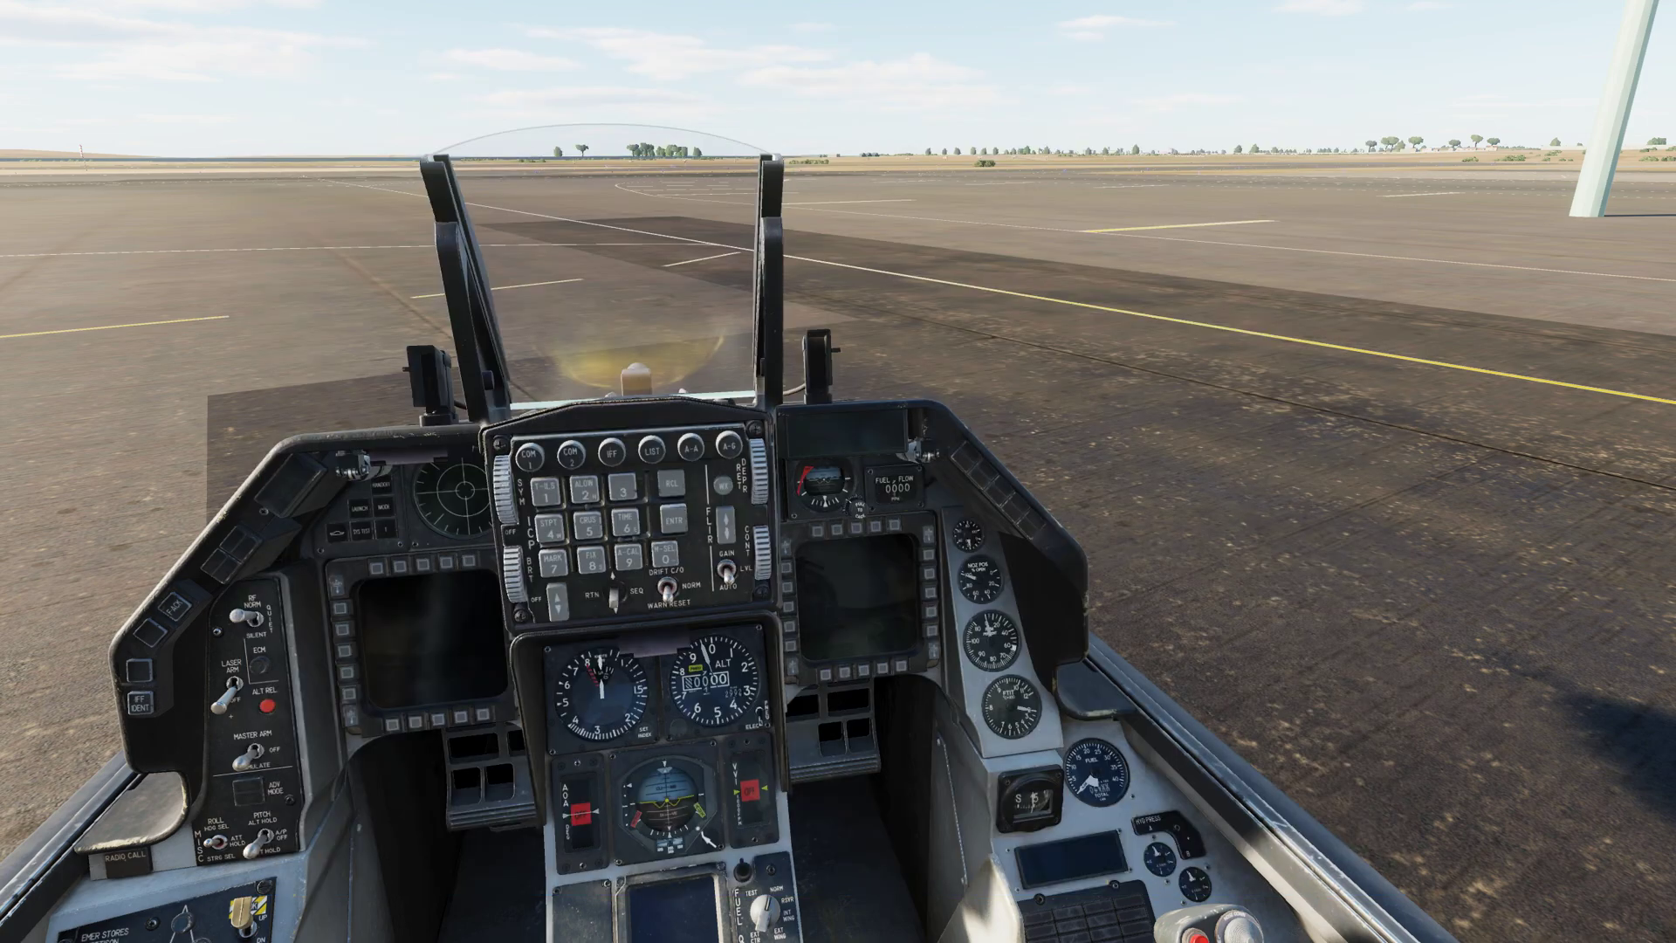
pyautogui.hotkey('alt', 'Tab')
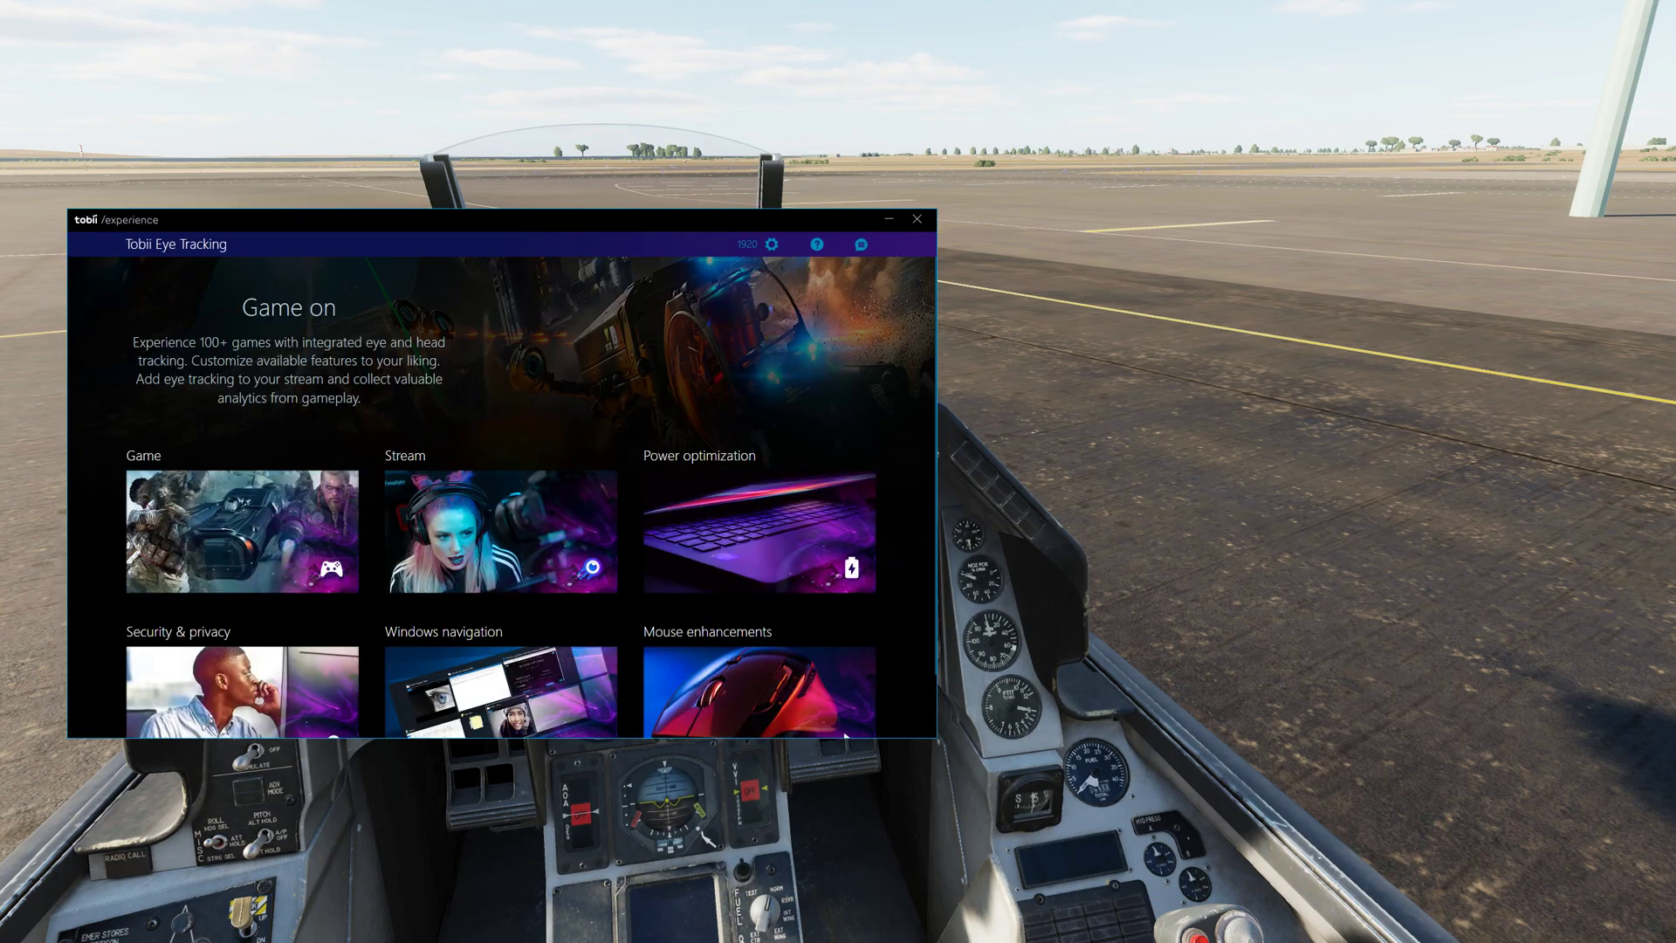
pyautogui.hotkey('alt', 'Tab')
pyautogui.click(1186, 431)
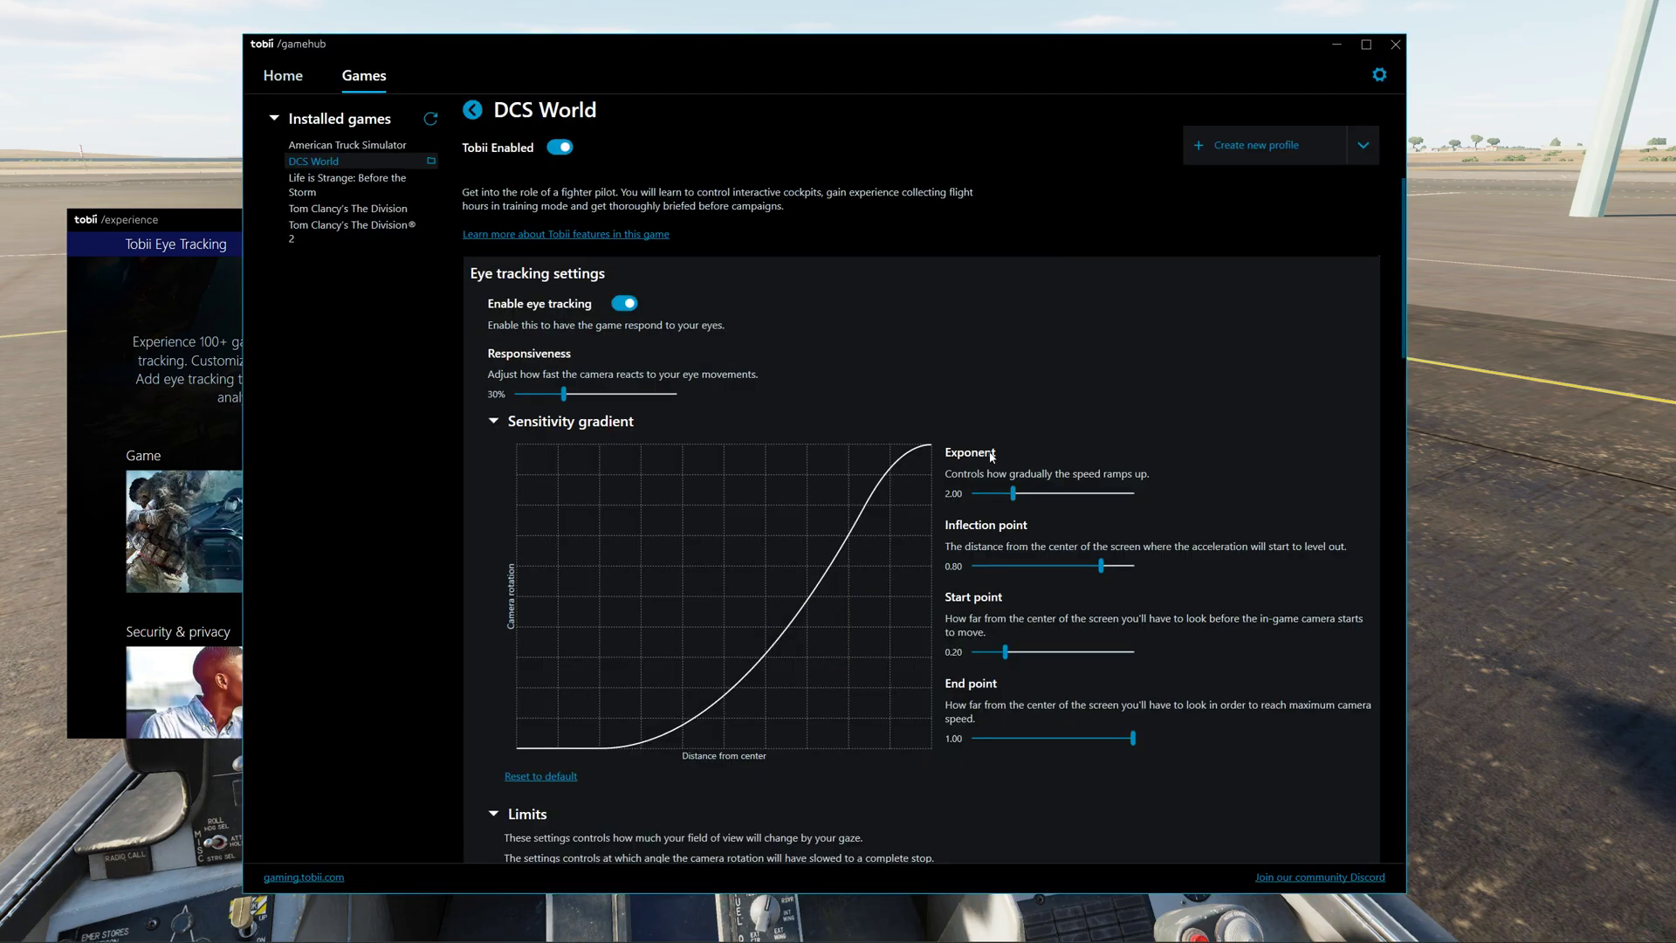
pyautogui.scroll(-15, 1246, 284)
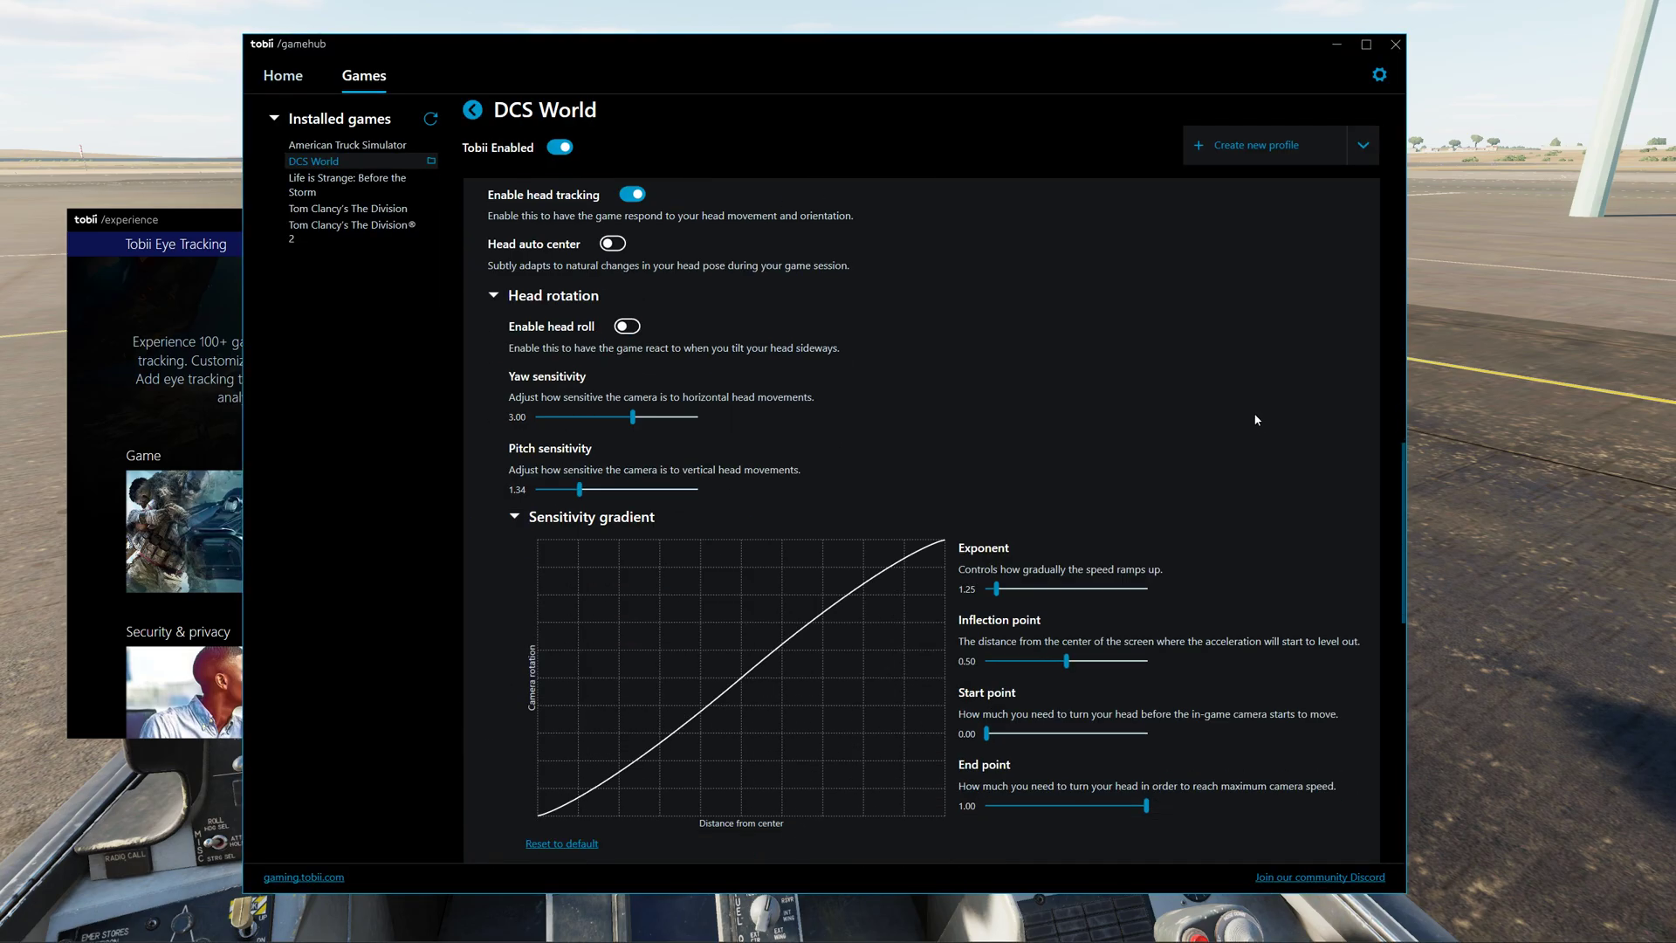
pyautogui.scroll(-8, 1256, 420)
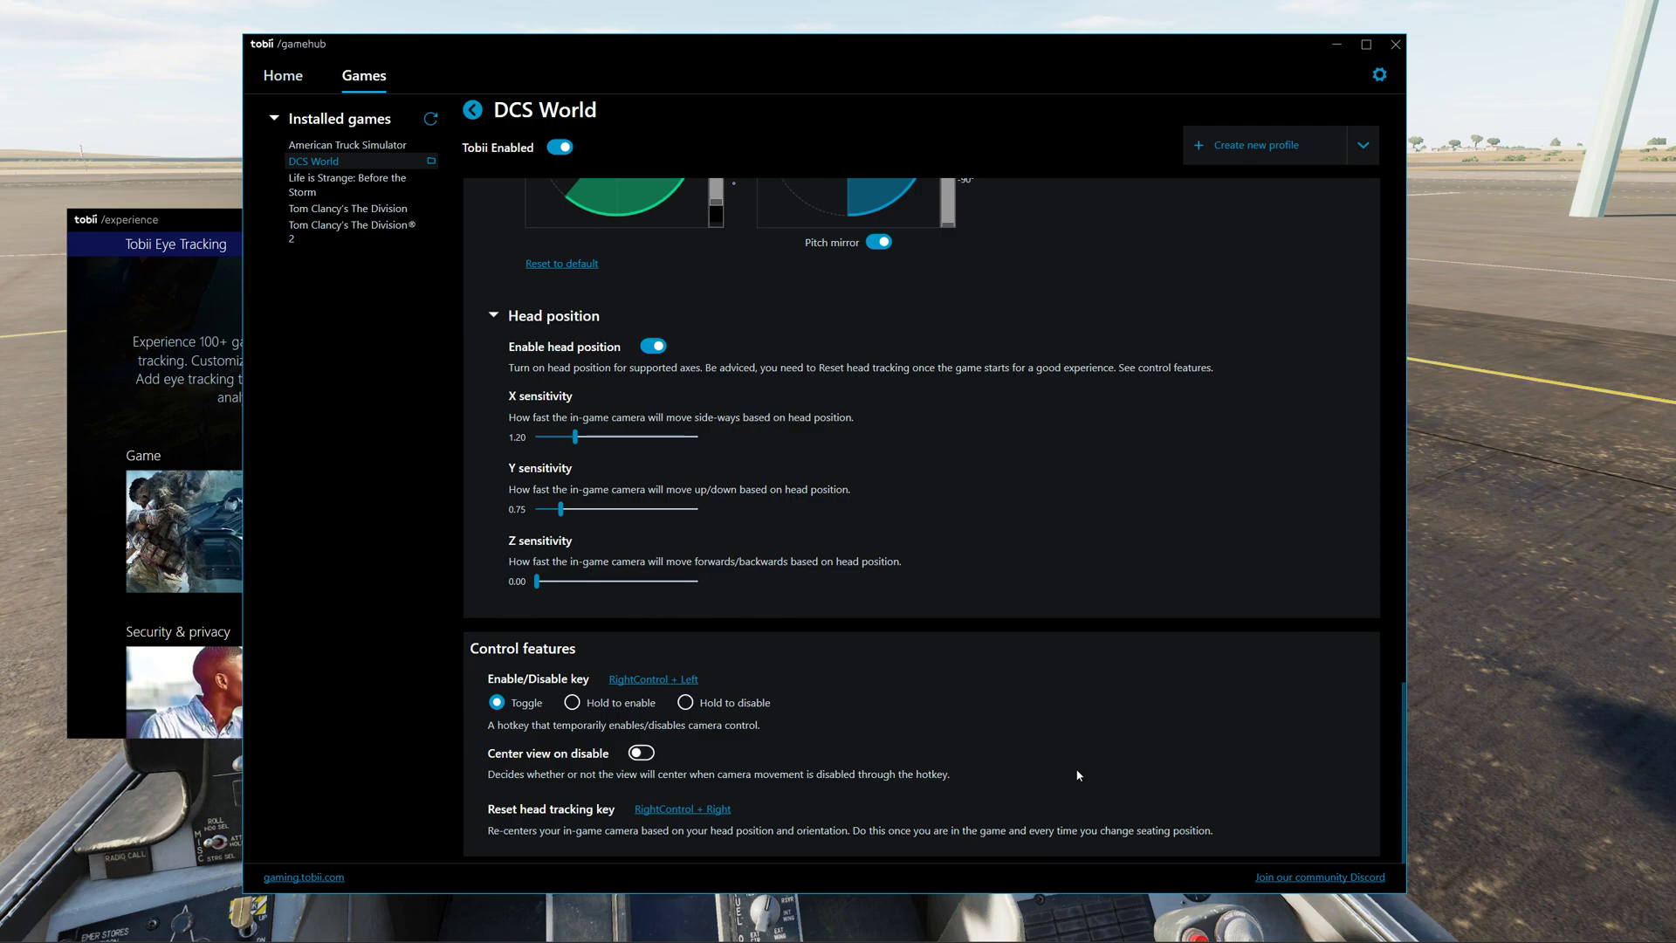
pyautogui.hotkey('alt', 'Tab')
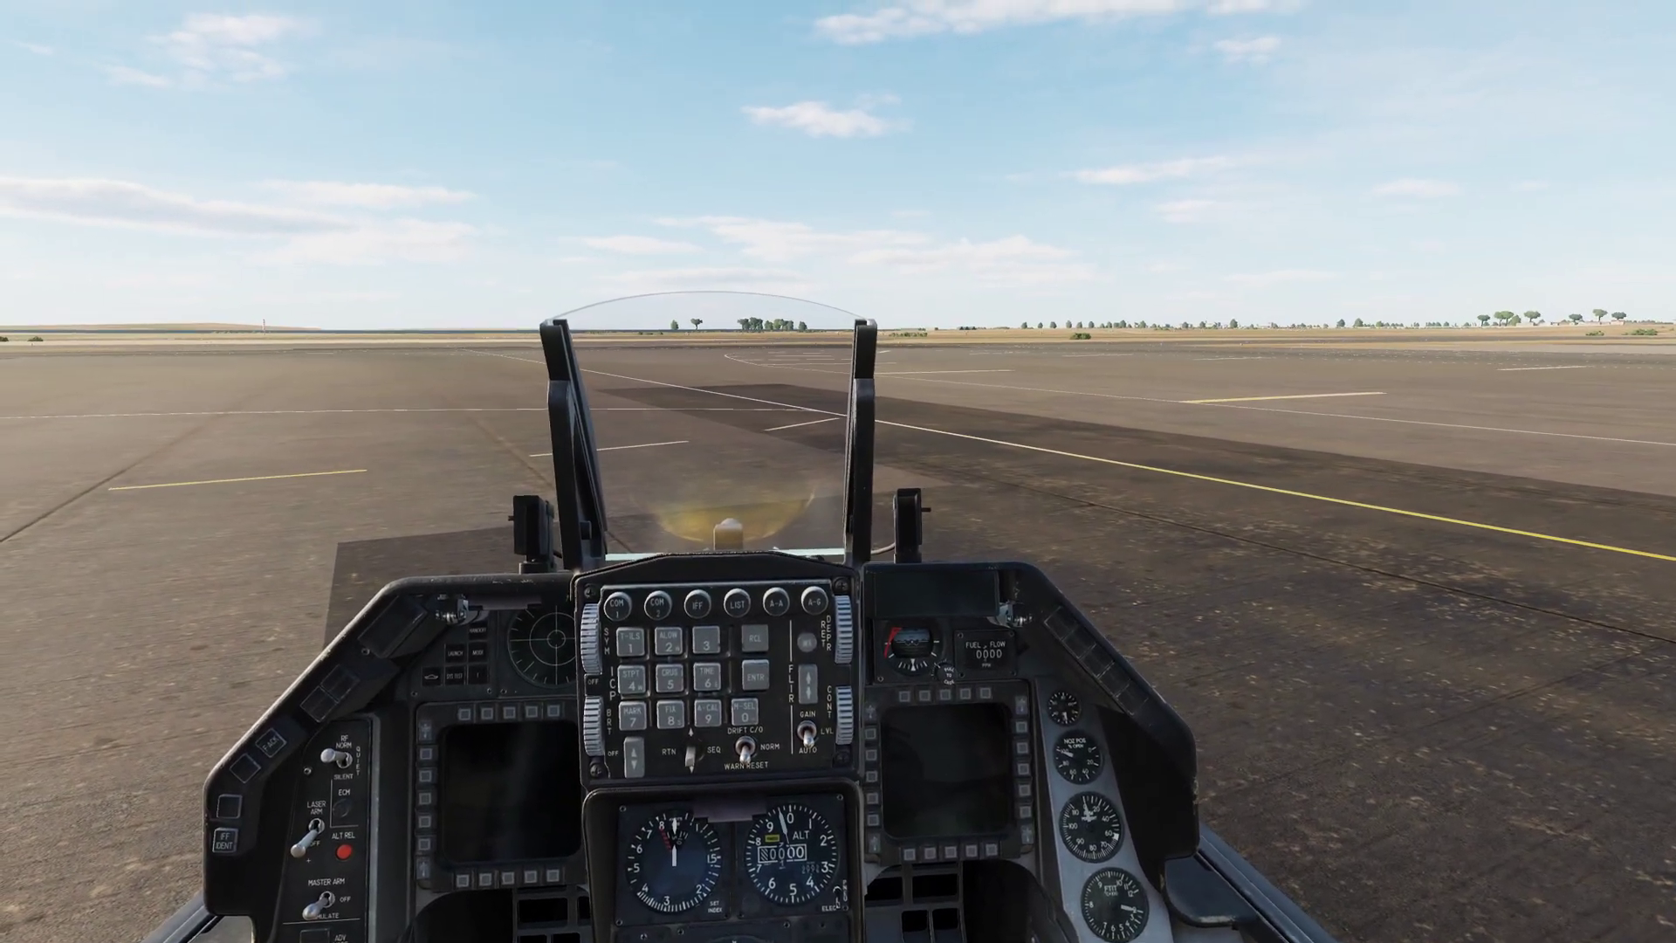
# Step: Disable the HeadTracker device in the F-16C control options and apply the change
pyautogui.press('Escape')
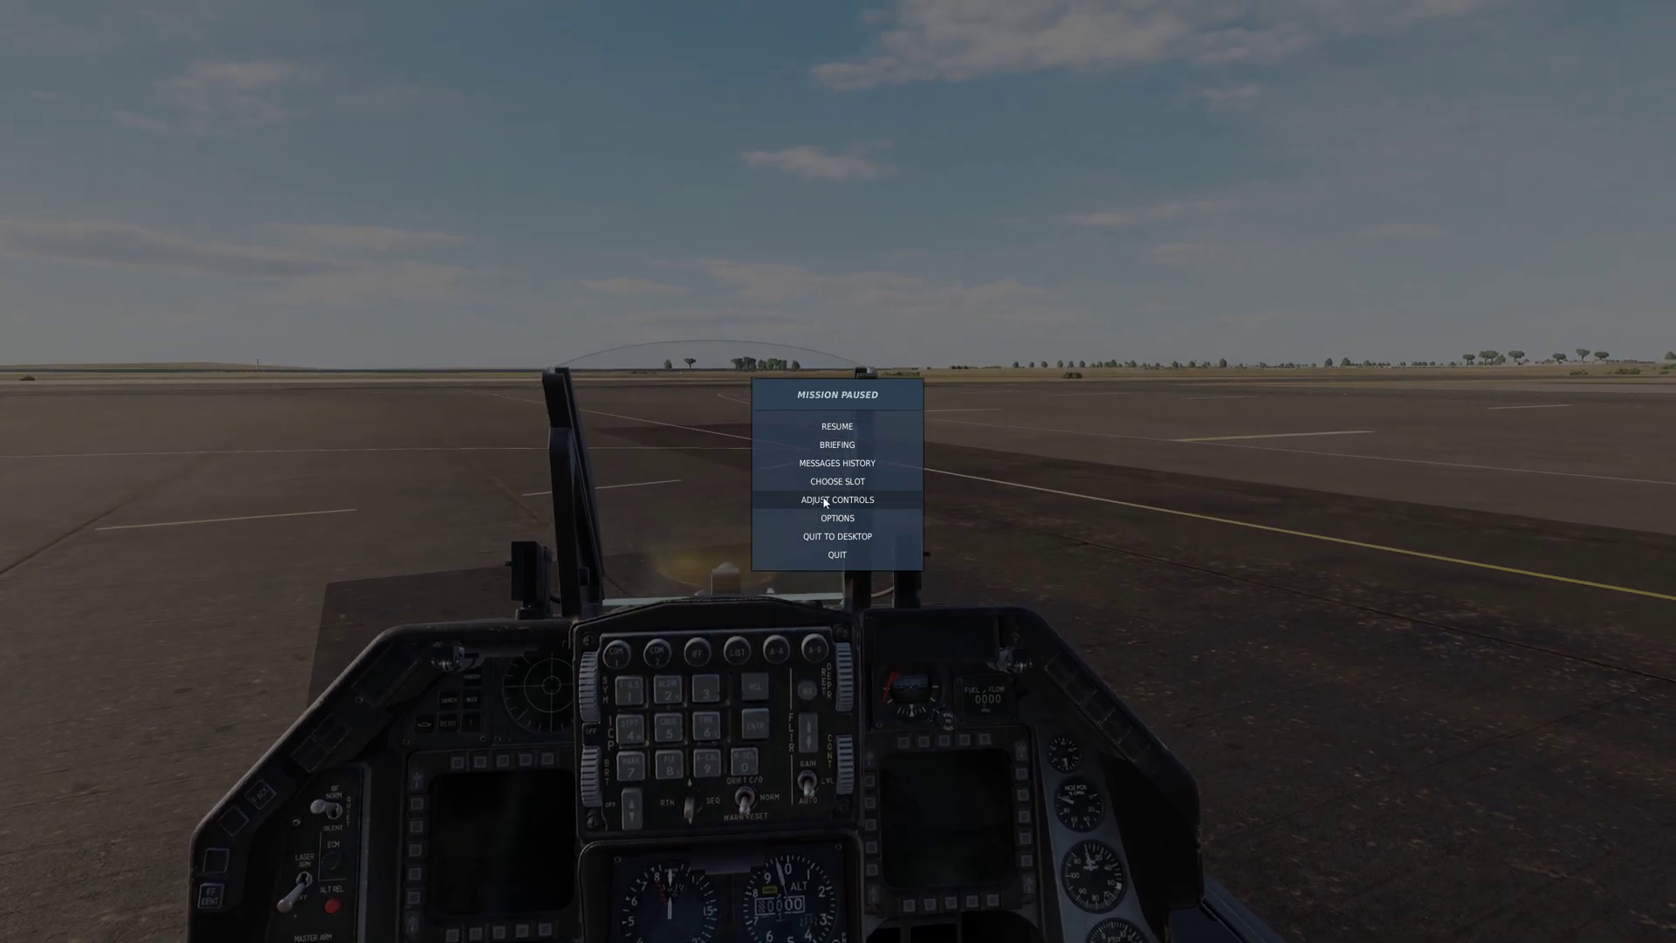
pyautogui.click(820, 500)
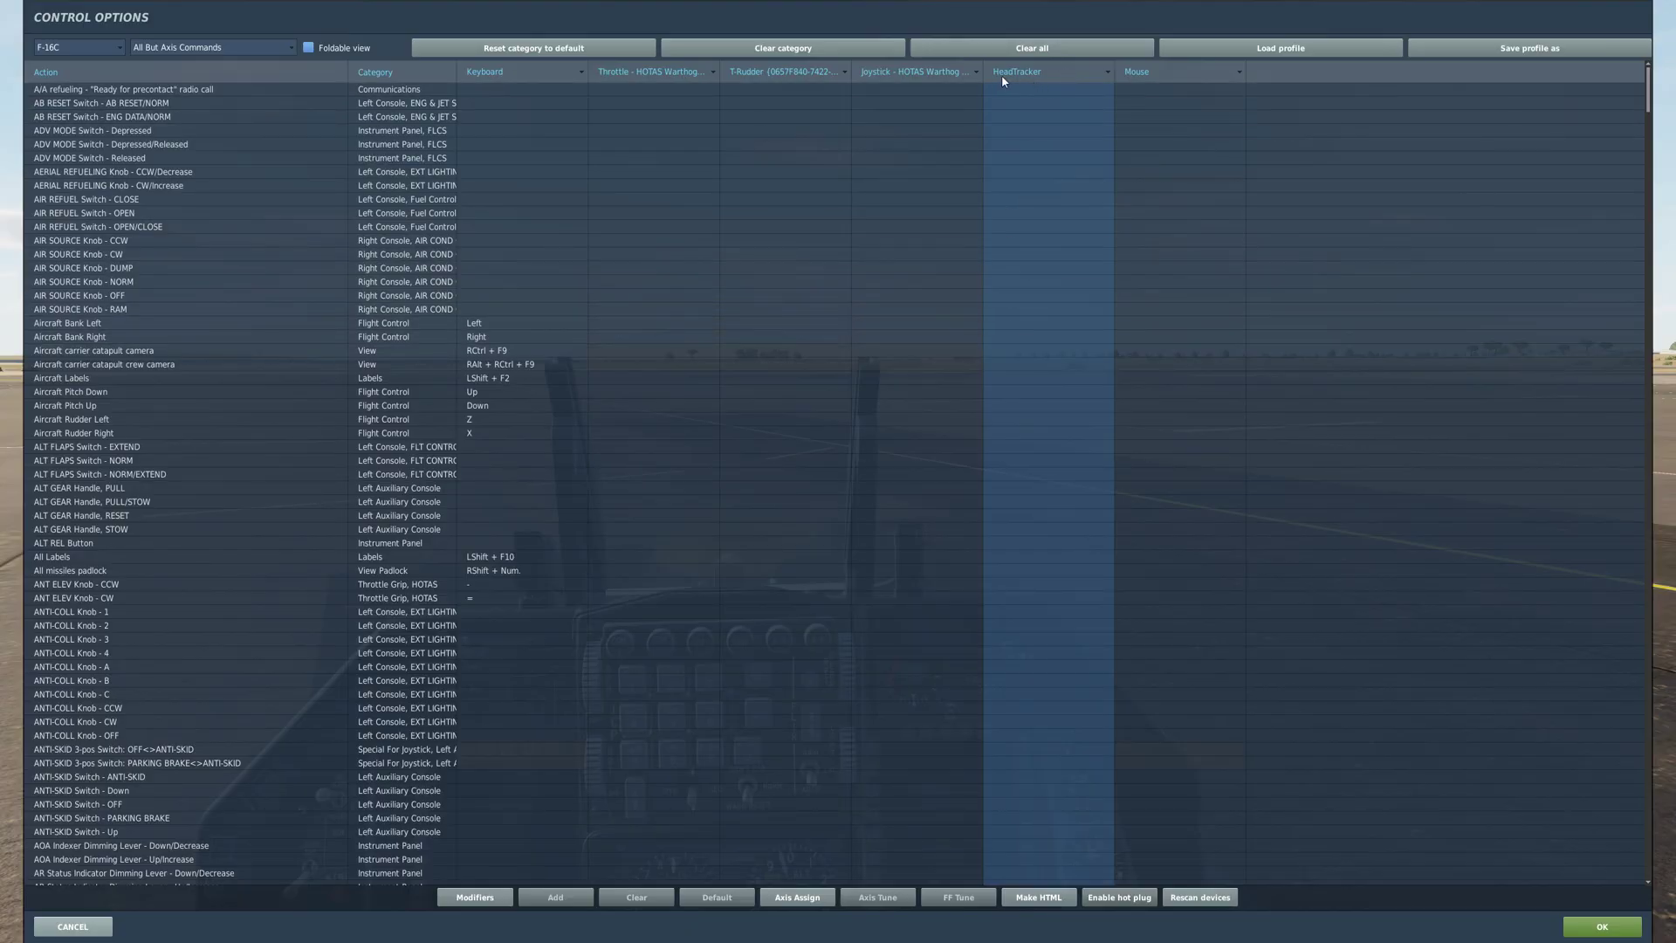
pyautogui.click(1110, 75)
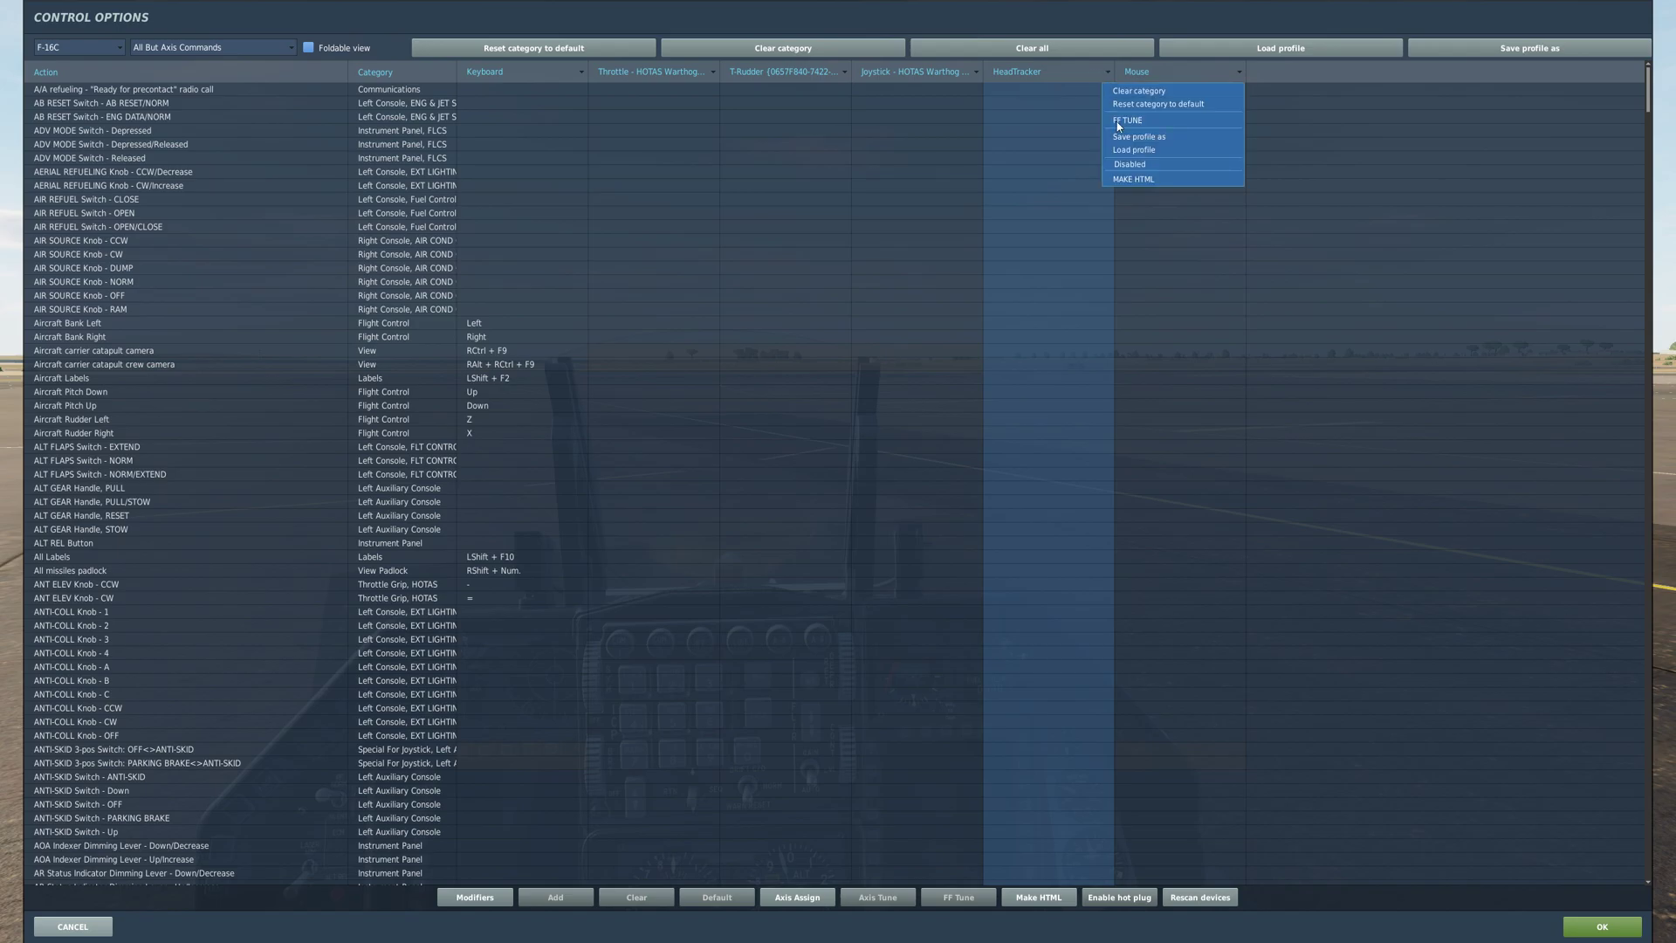
pyautogui.click(1150, 165)
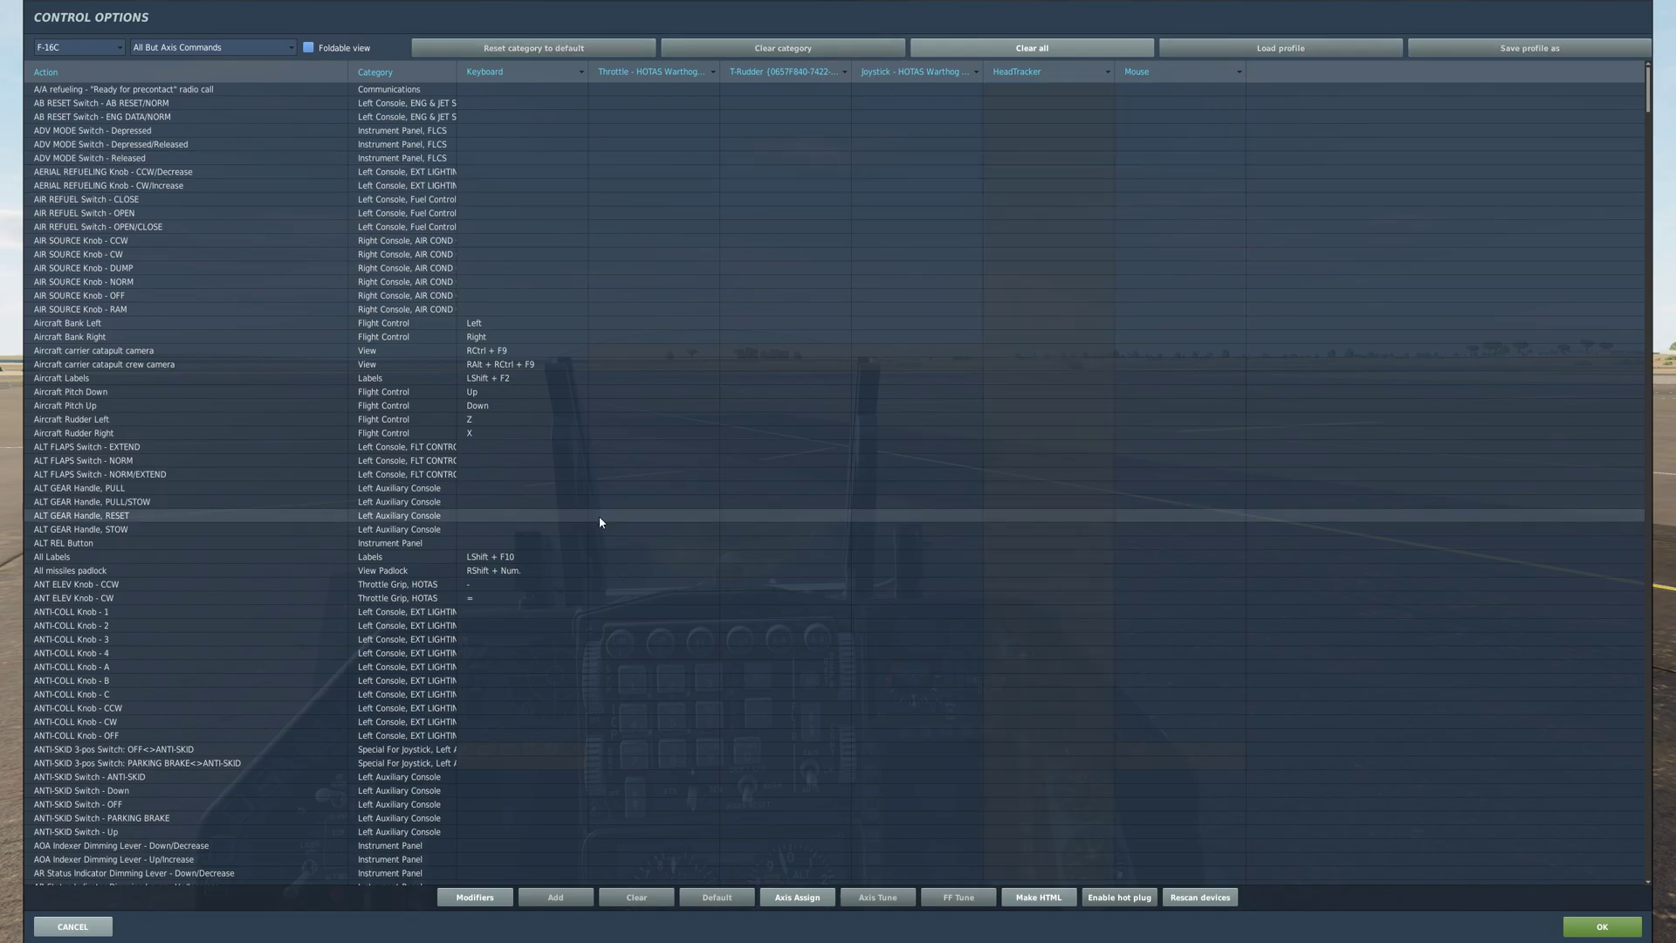
pyautogui.click(1601, 926)
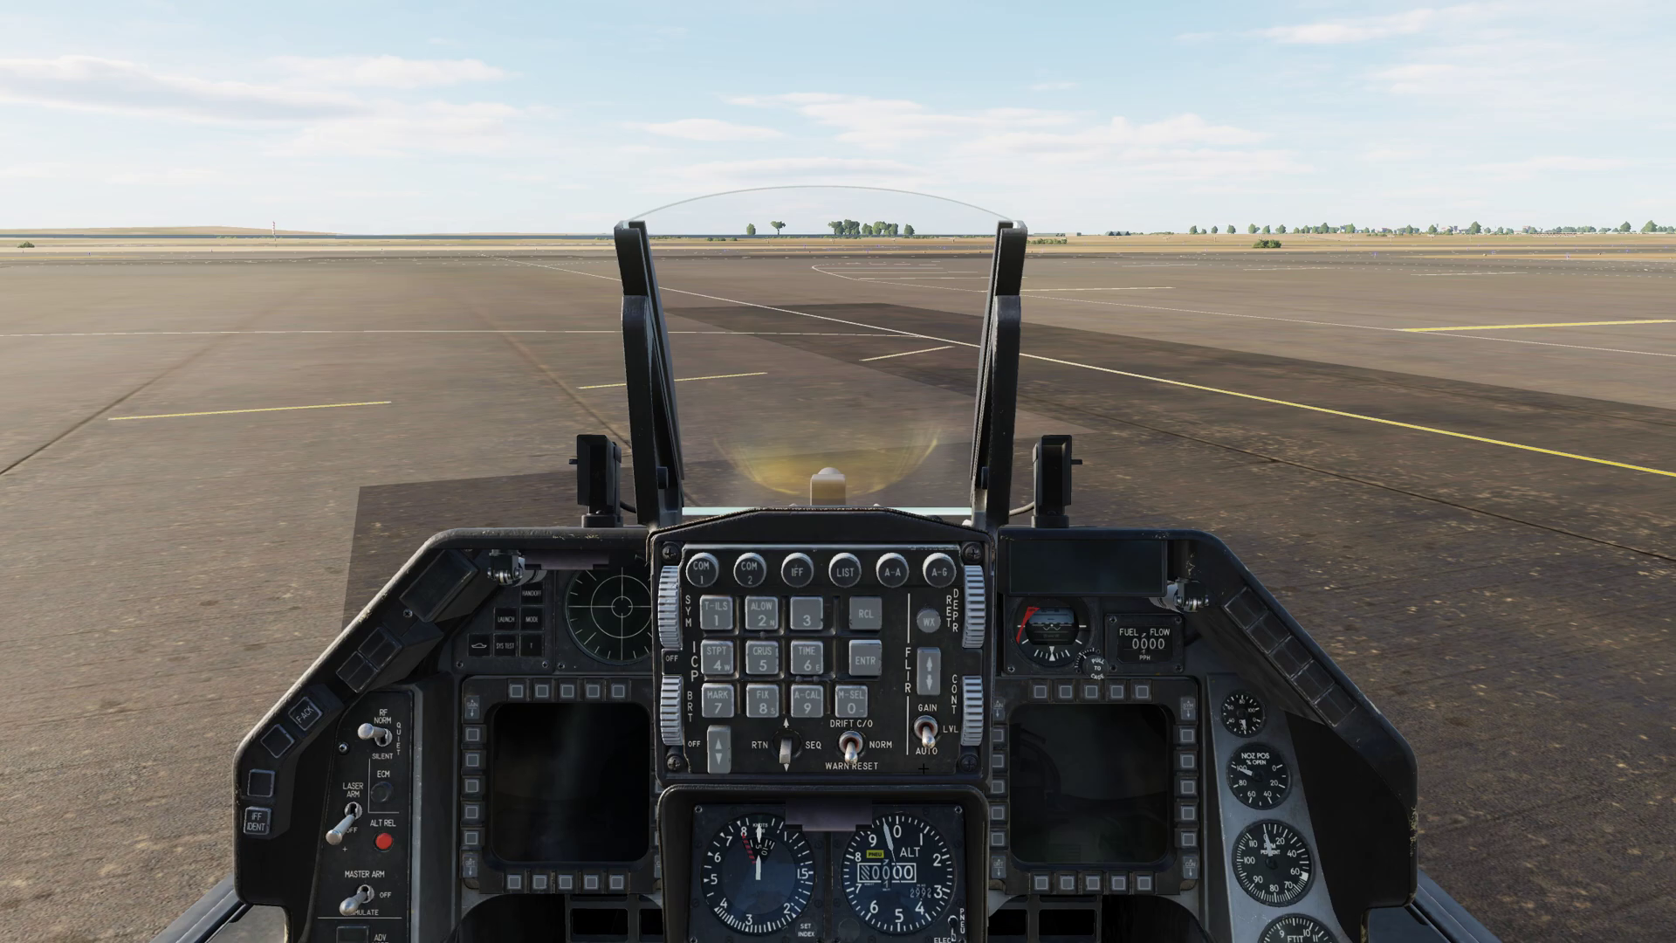
# Step: Re-enable the HeadTracker device in the F-16C control options and apply the change
pyautogui.press('Escape')
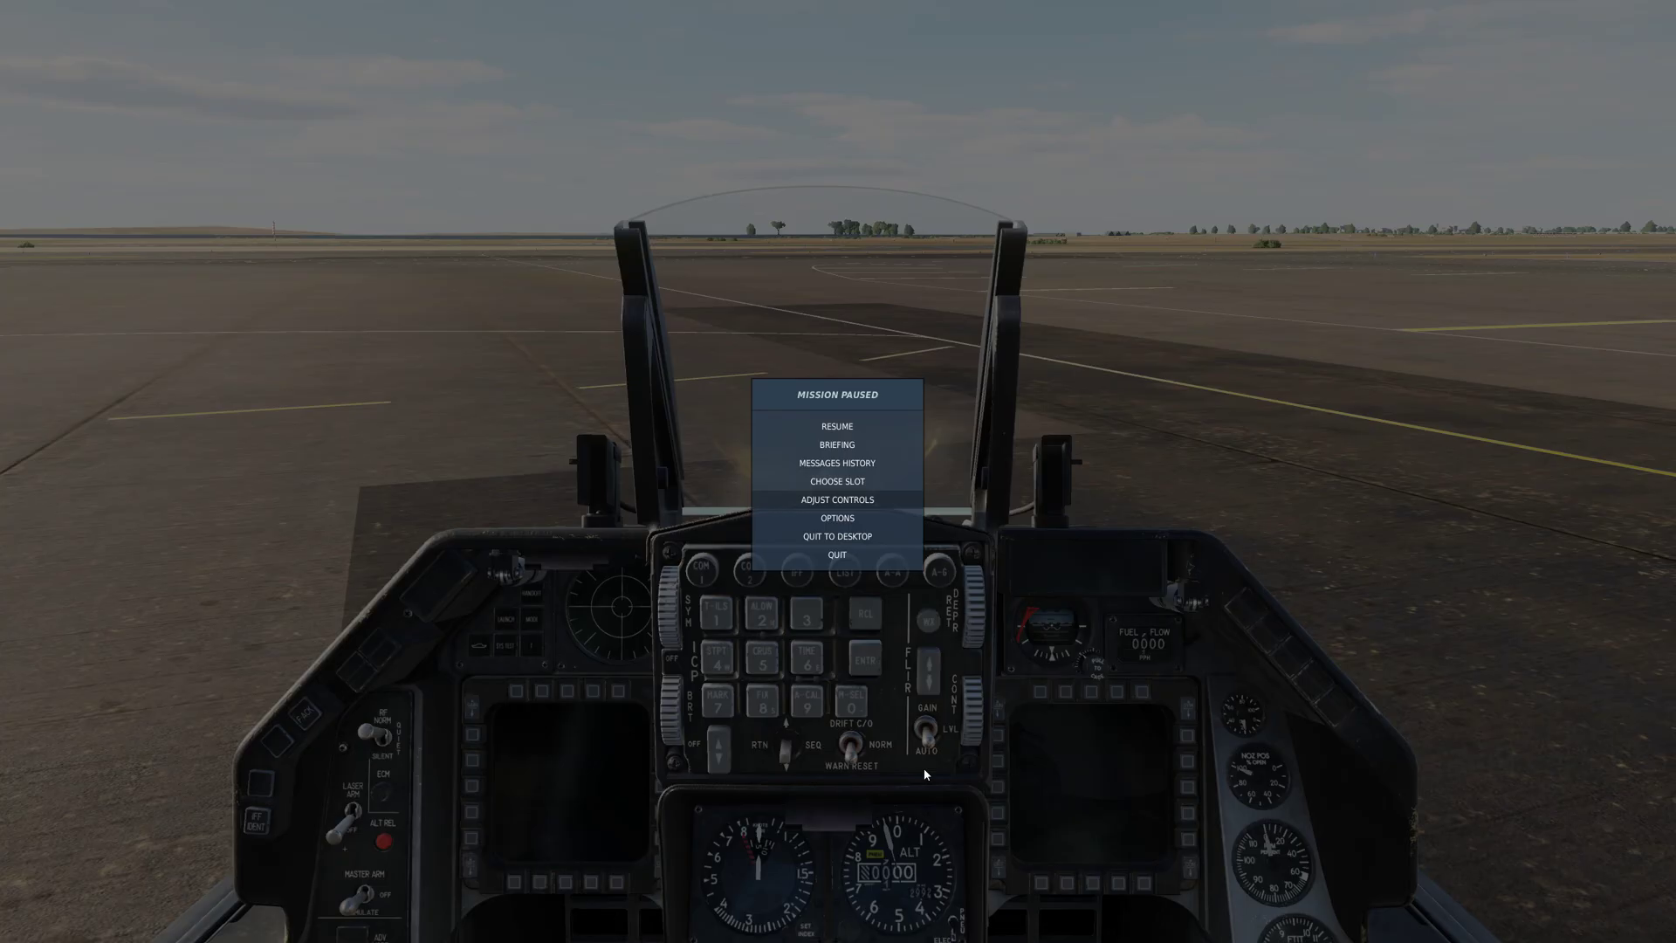
pyautogui.click(825, 500)
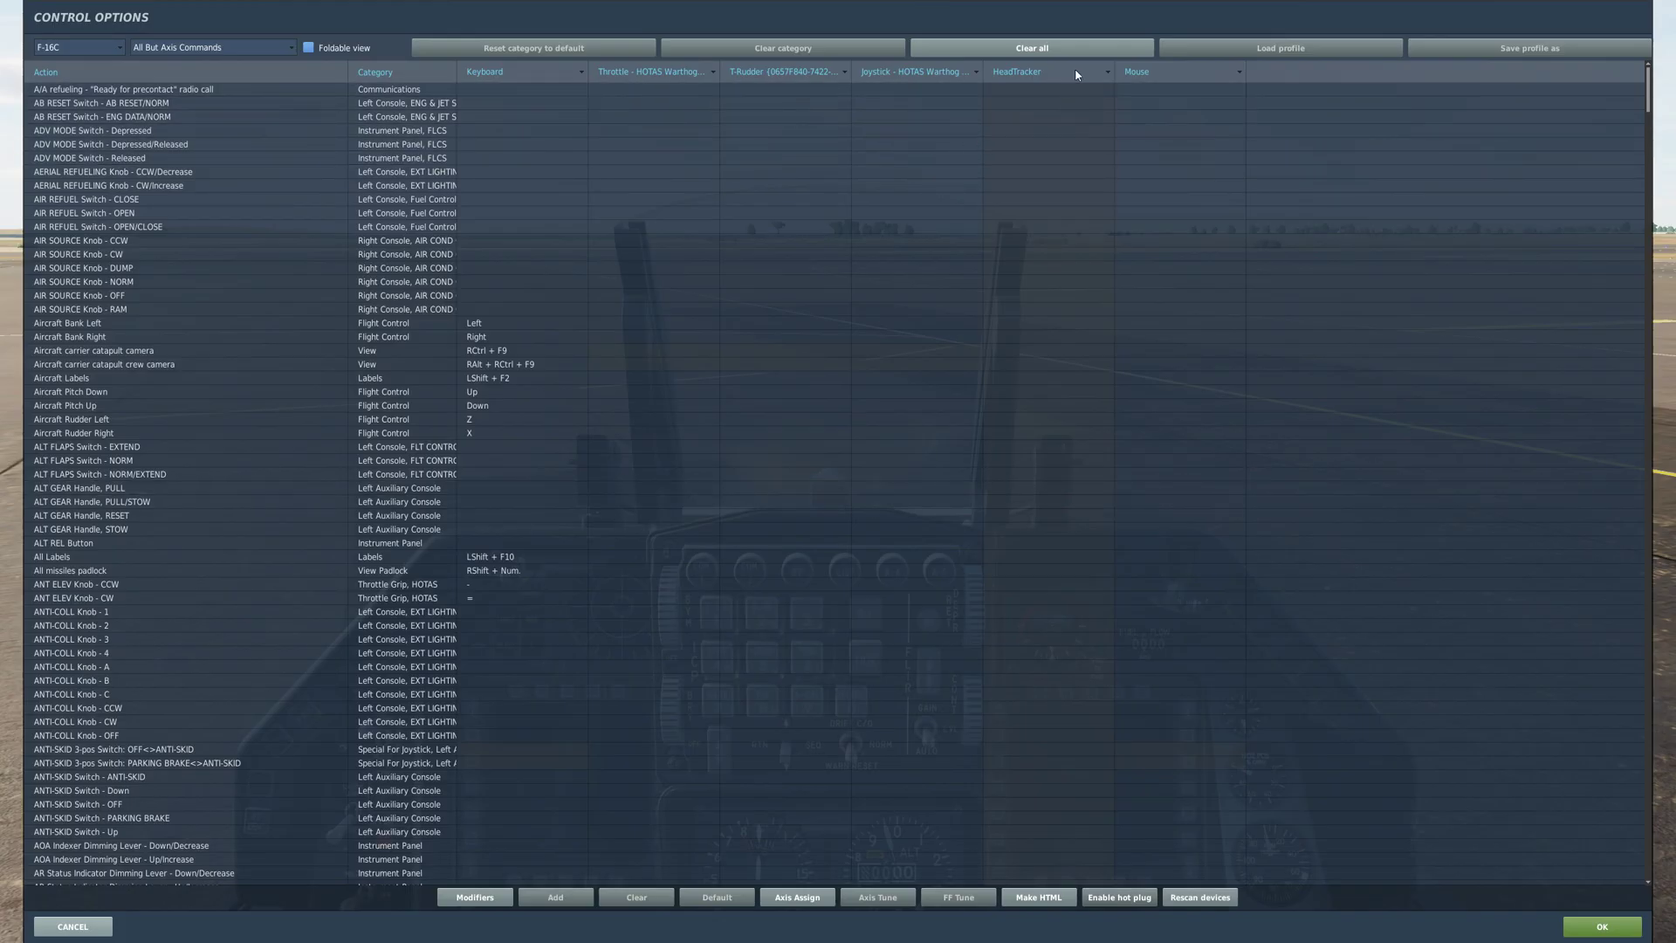
pyautogui.click(1108, 73)
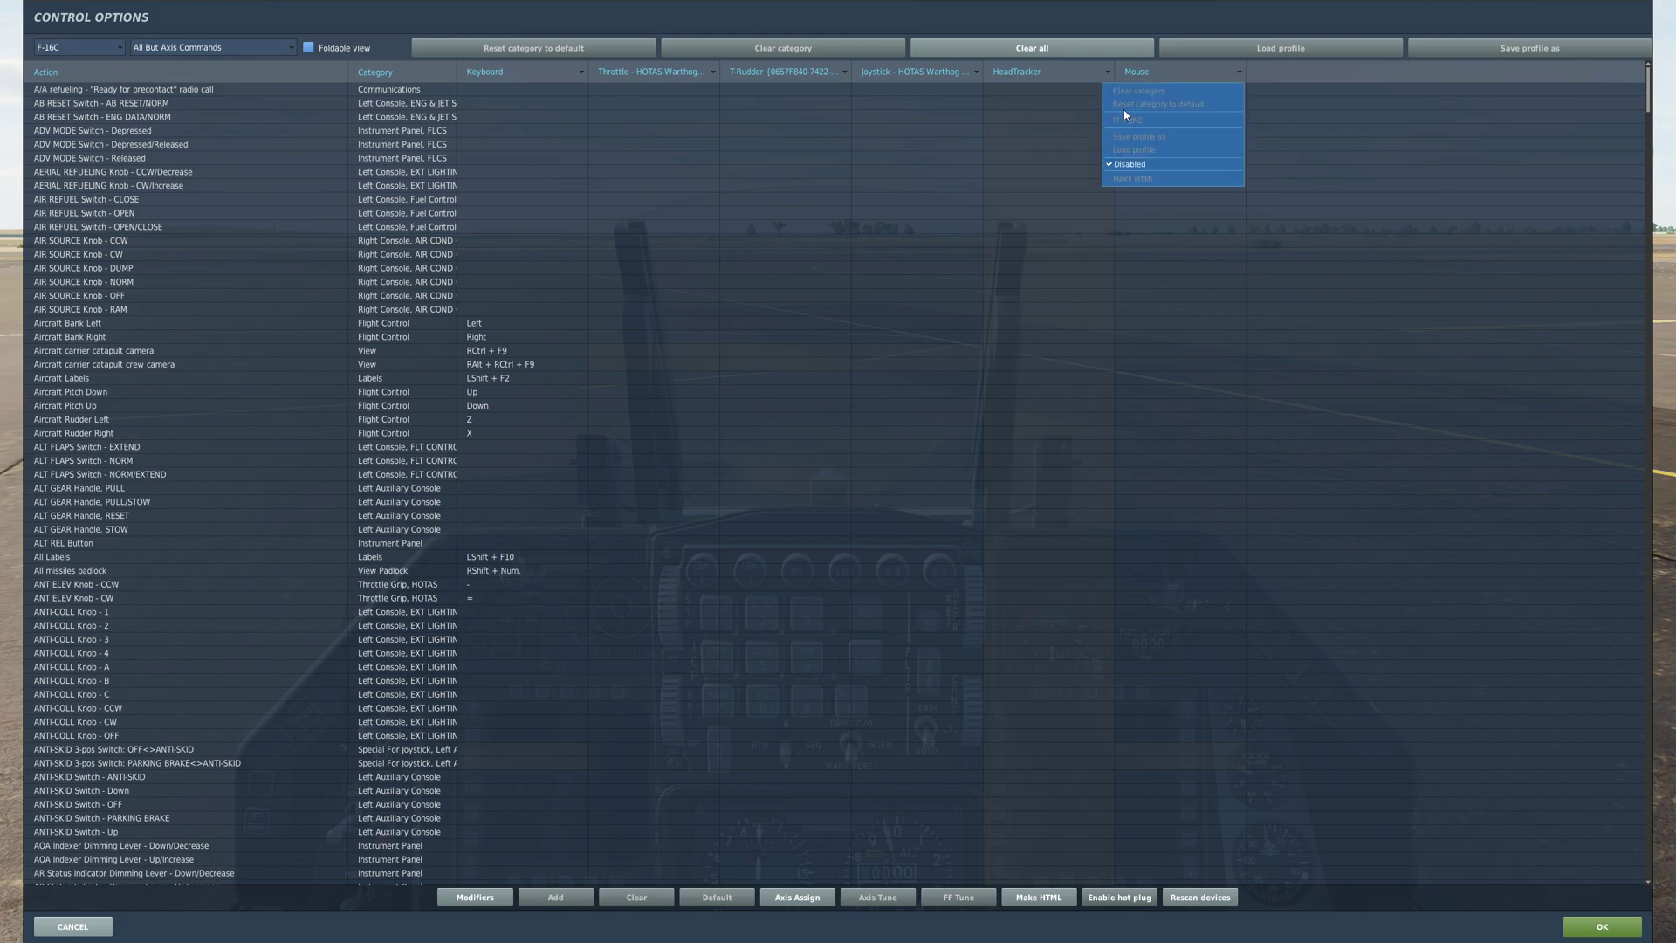
pyautogui.click(1145, 164)
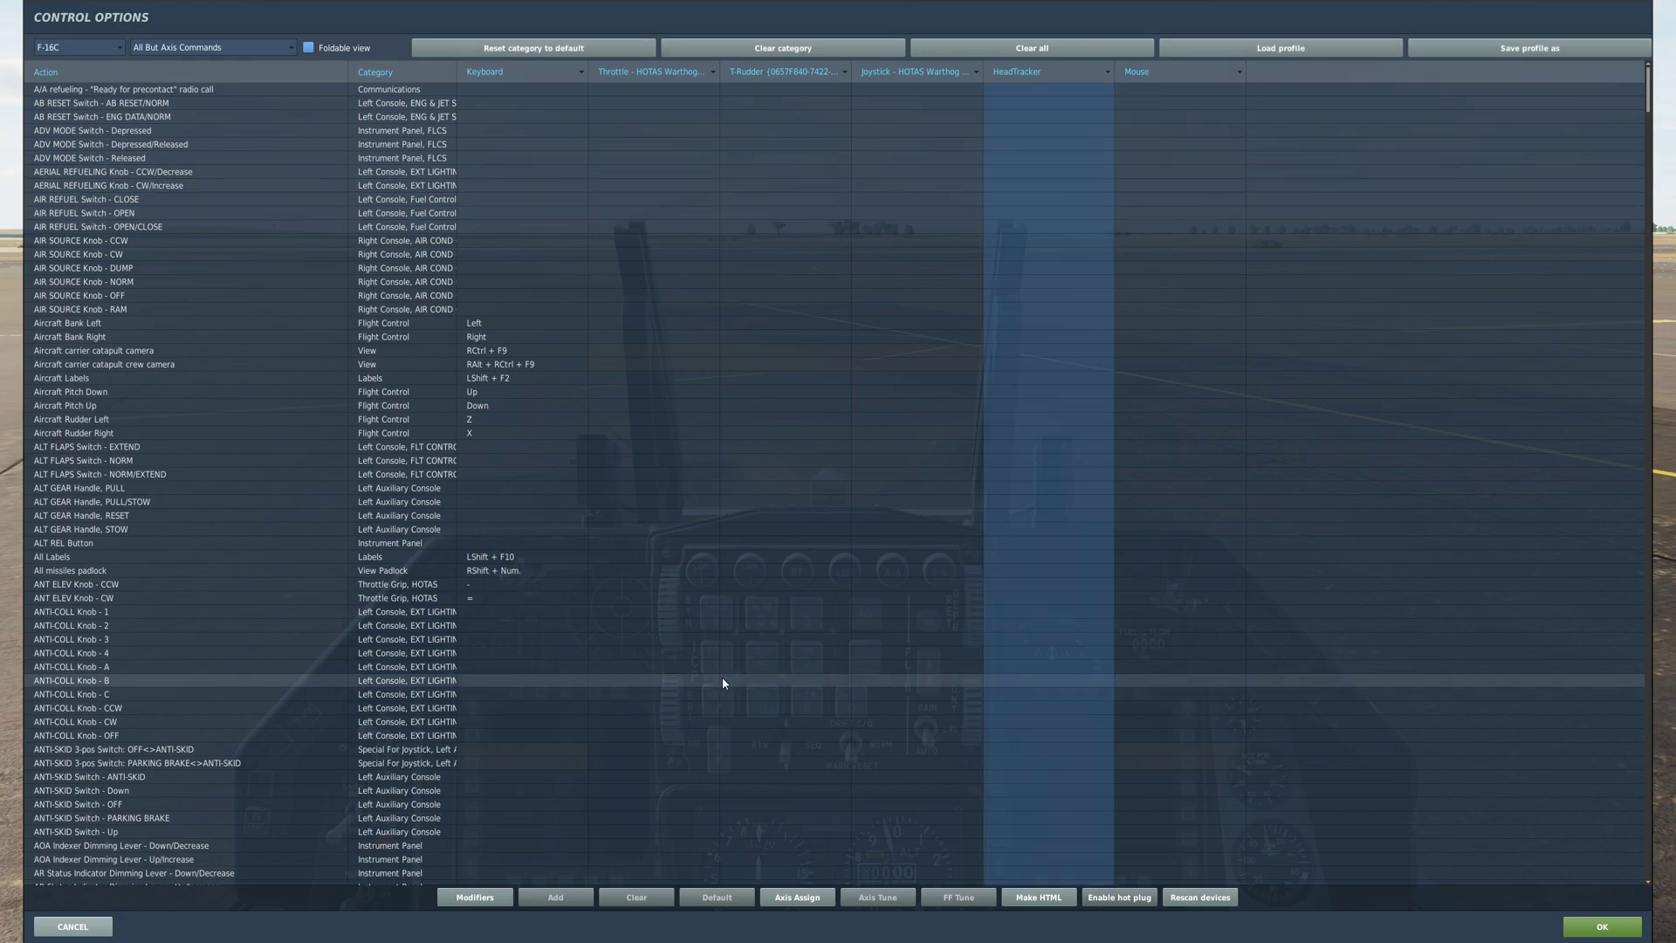
pyautogui.click(1606, 928)
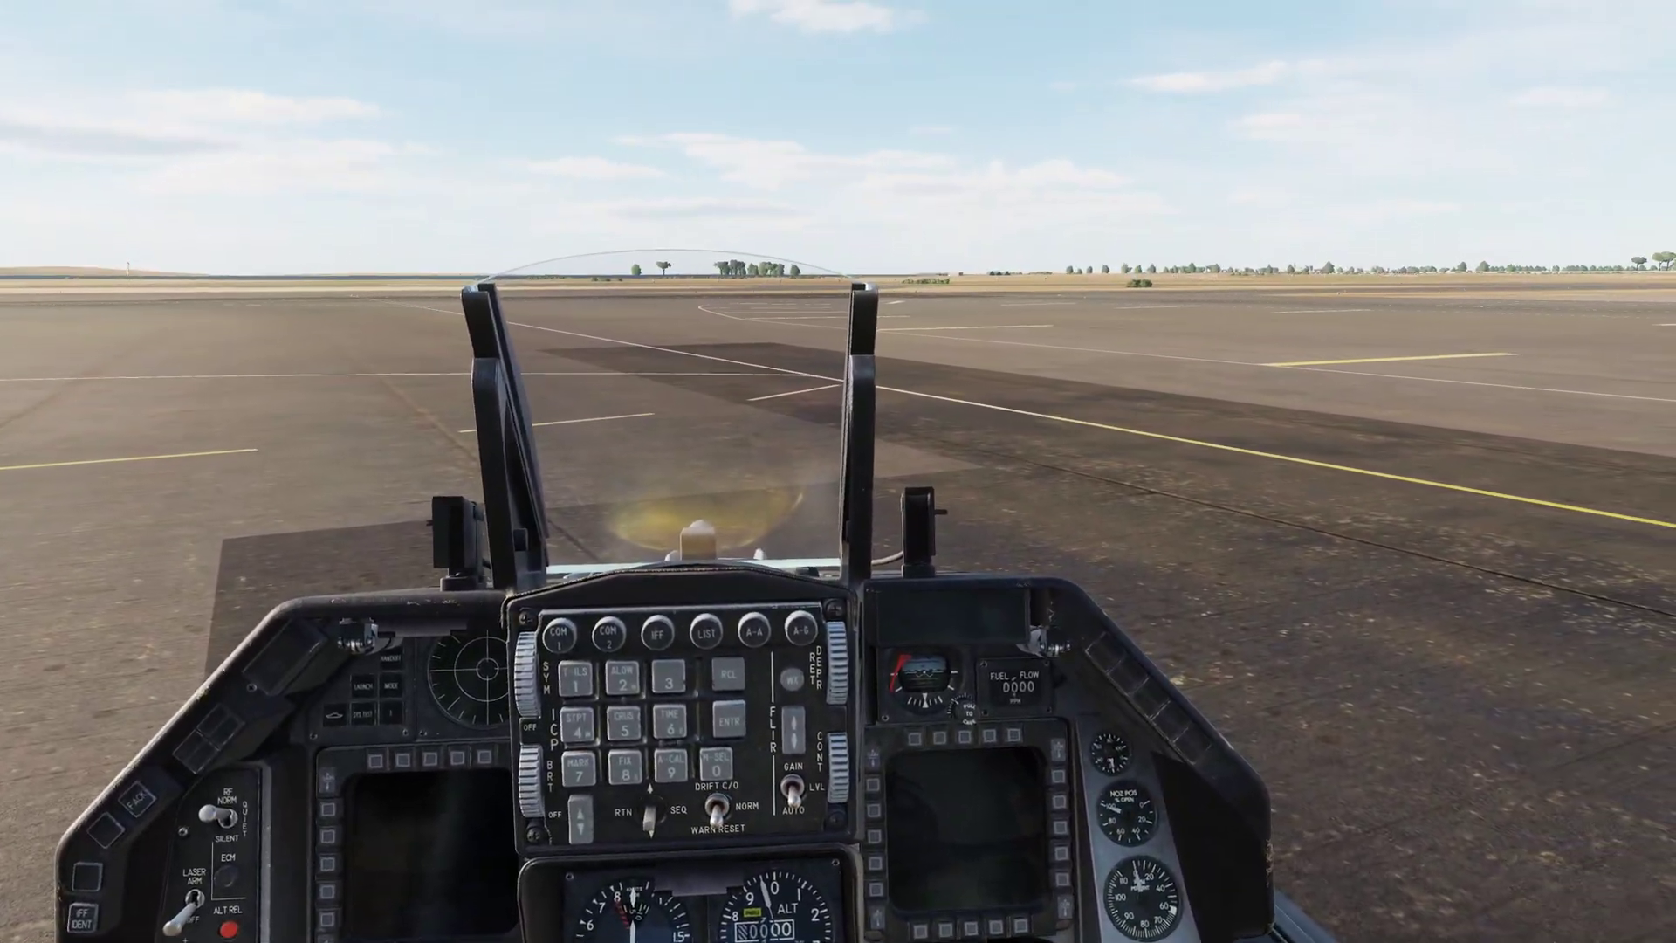
# Step: Turn the HeadTracker device off again in the mission's control options and return to the cockpit
pyautogui.press('Escape')
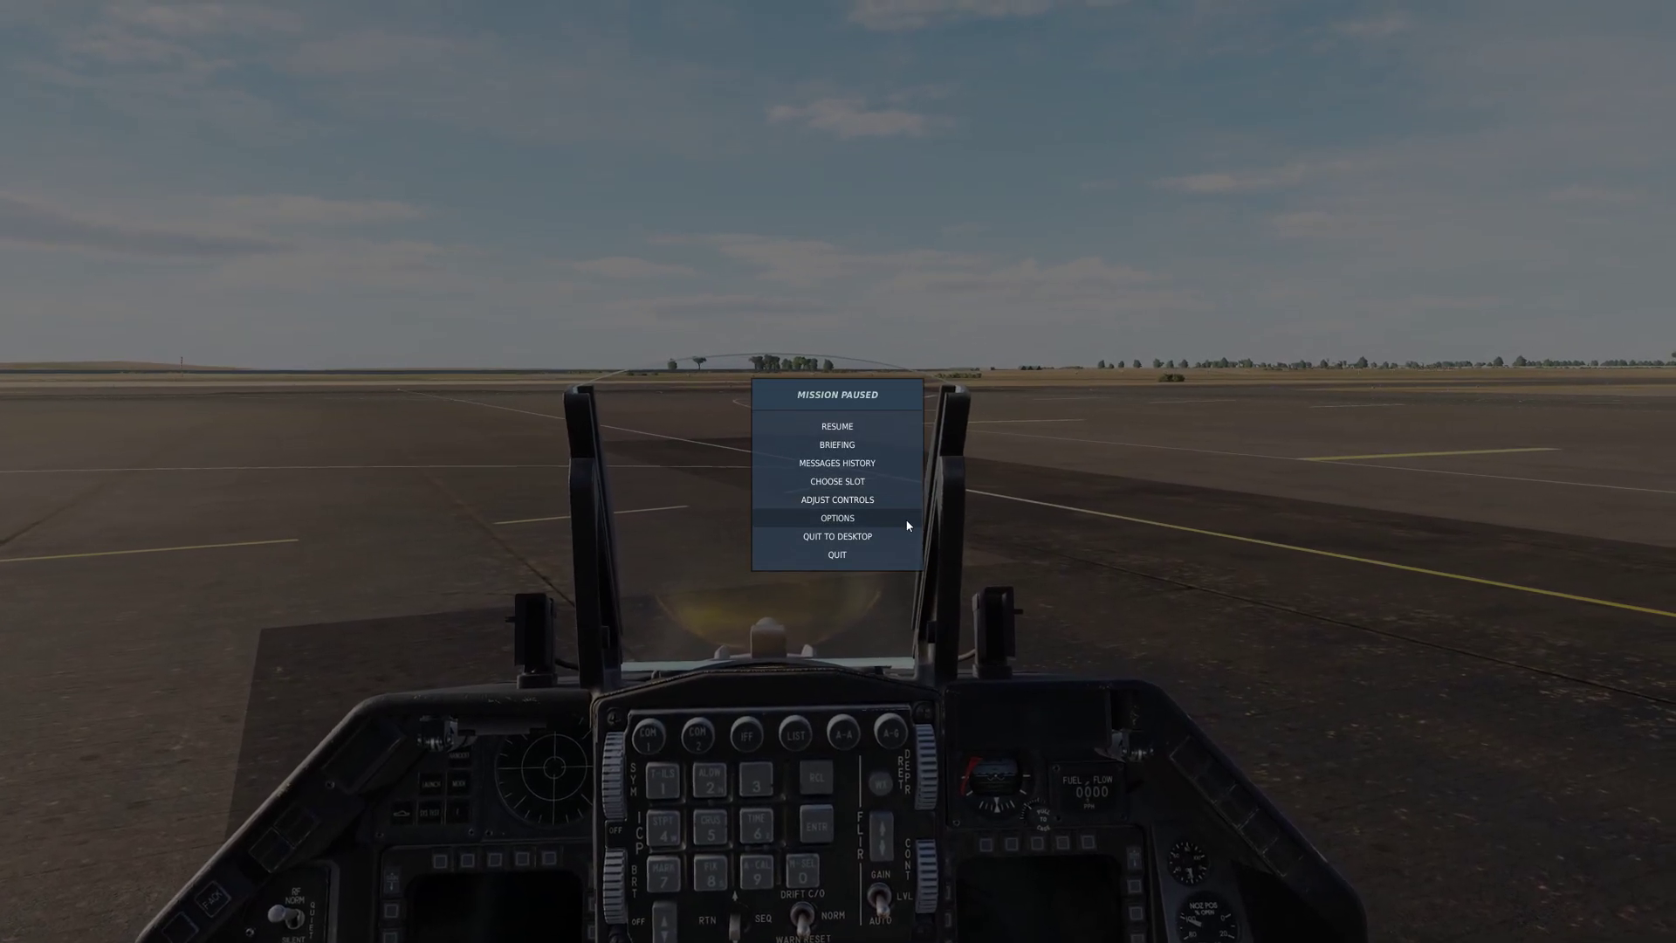
pyautogui.click(889, 506)
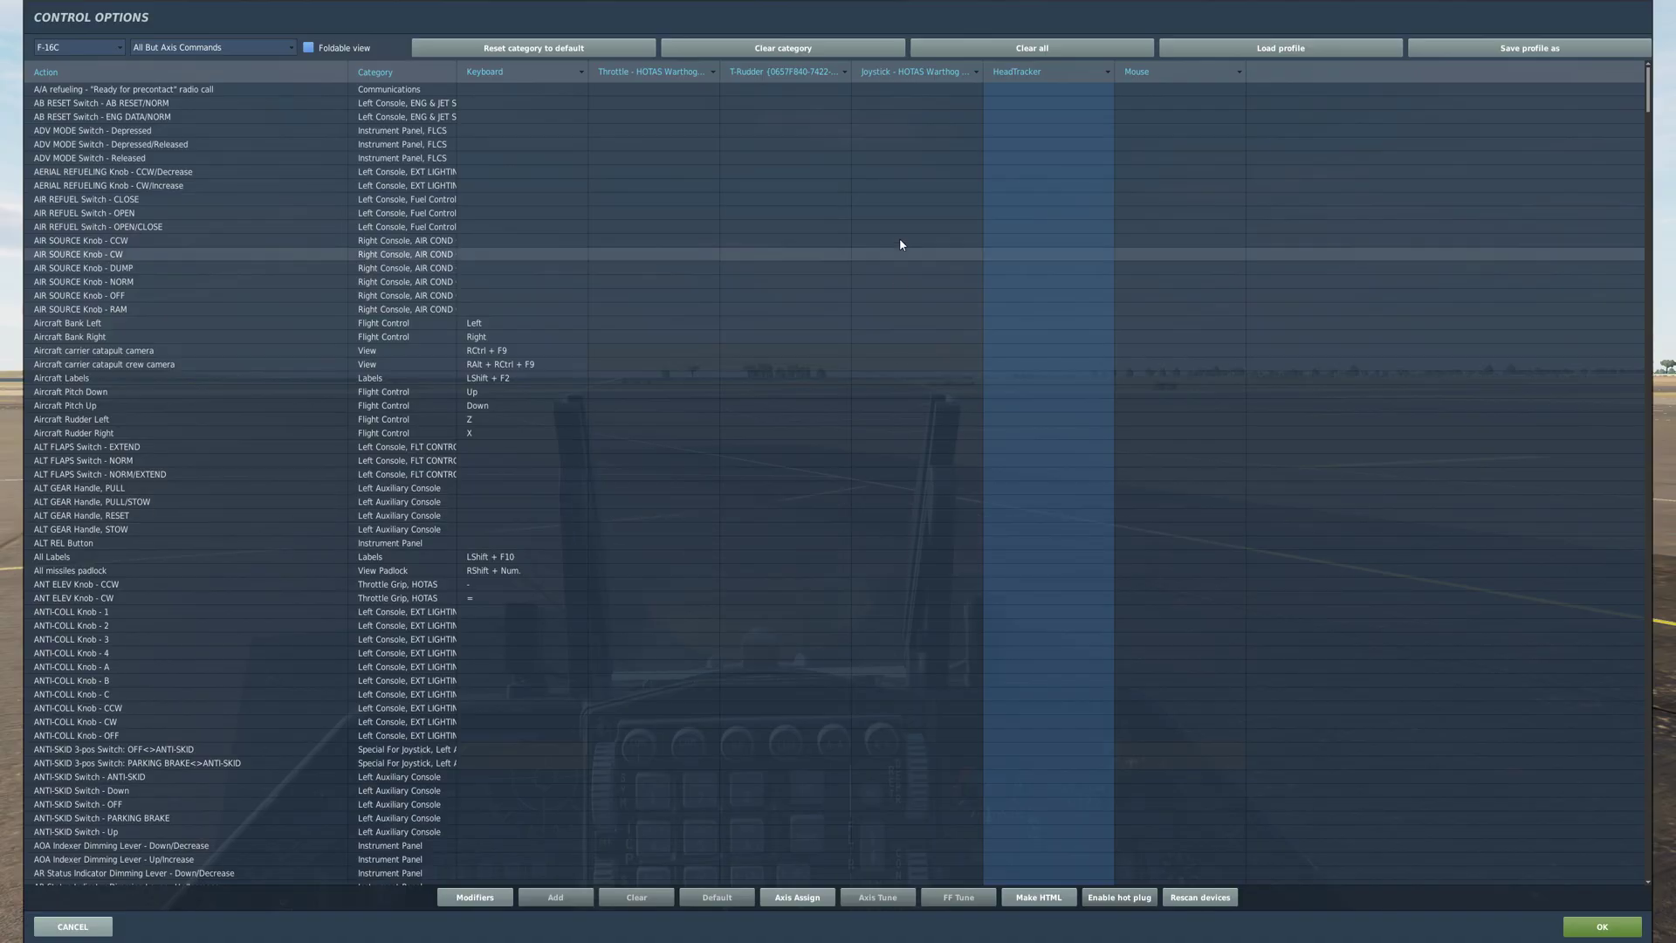
pyautogui.click(1106, 74)
pyautogui.click(1139, 166)
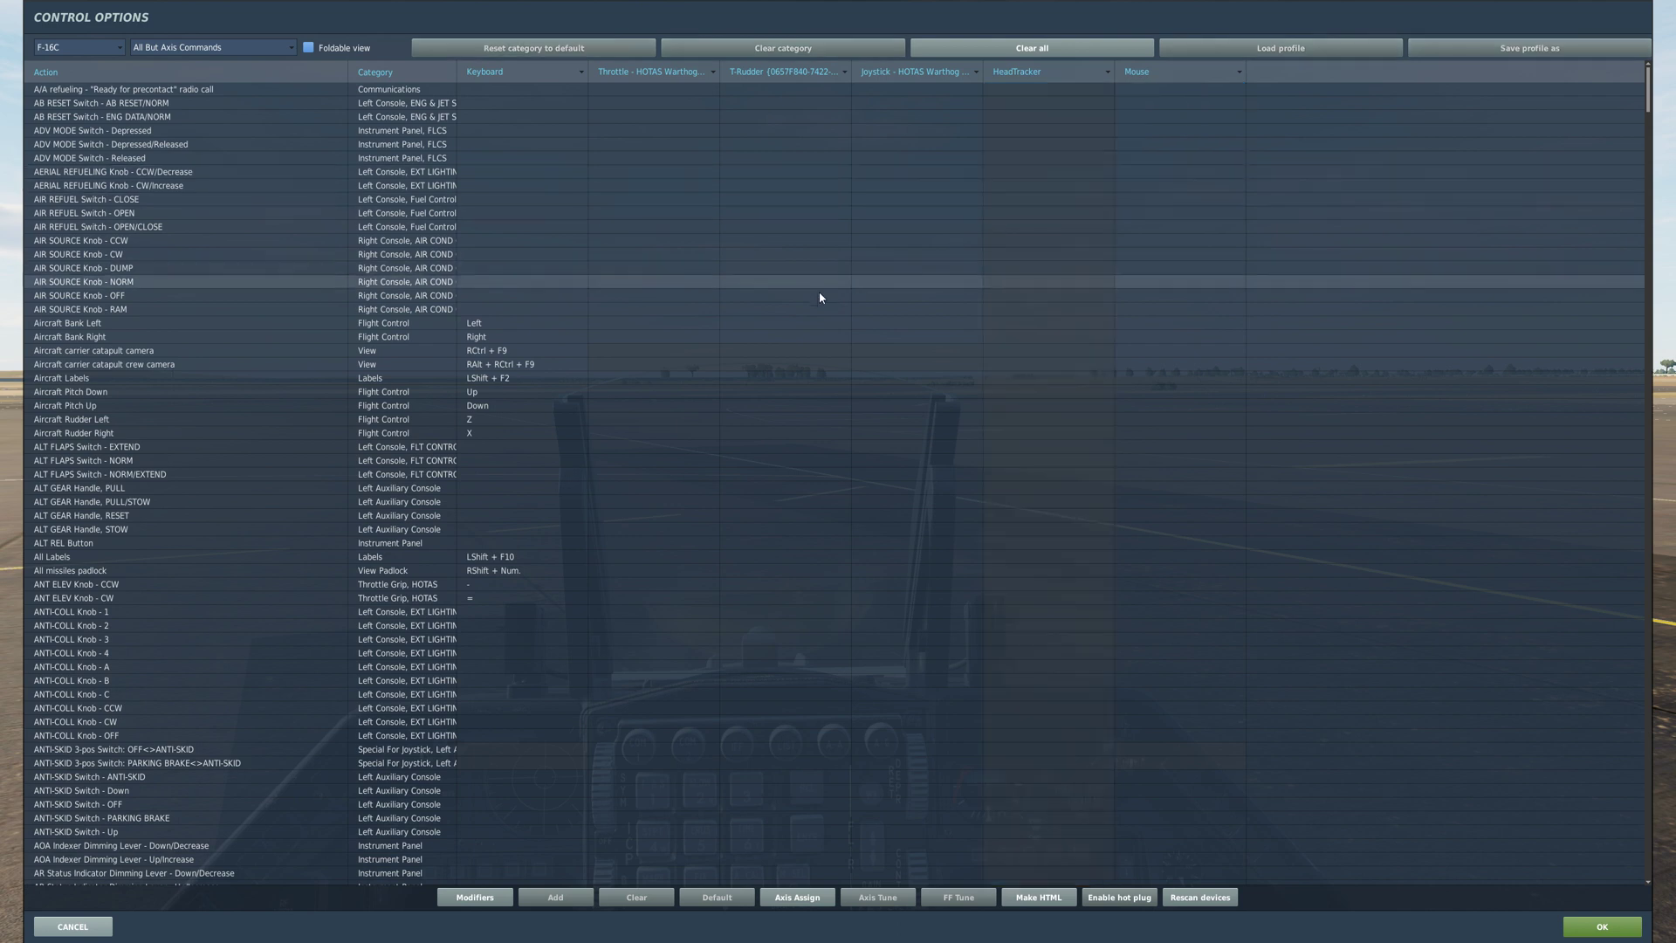
pyautogui.click(1602, 925)
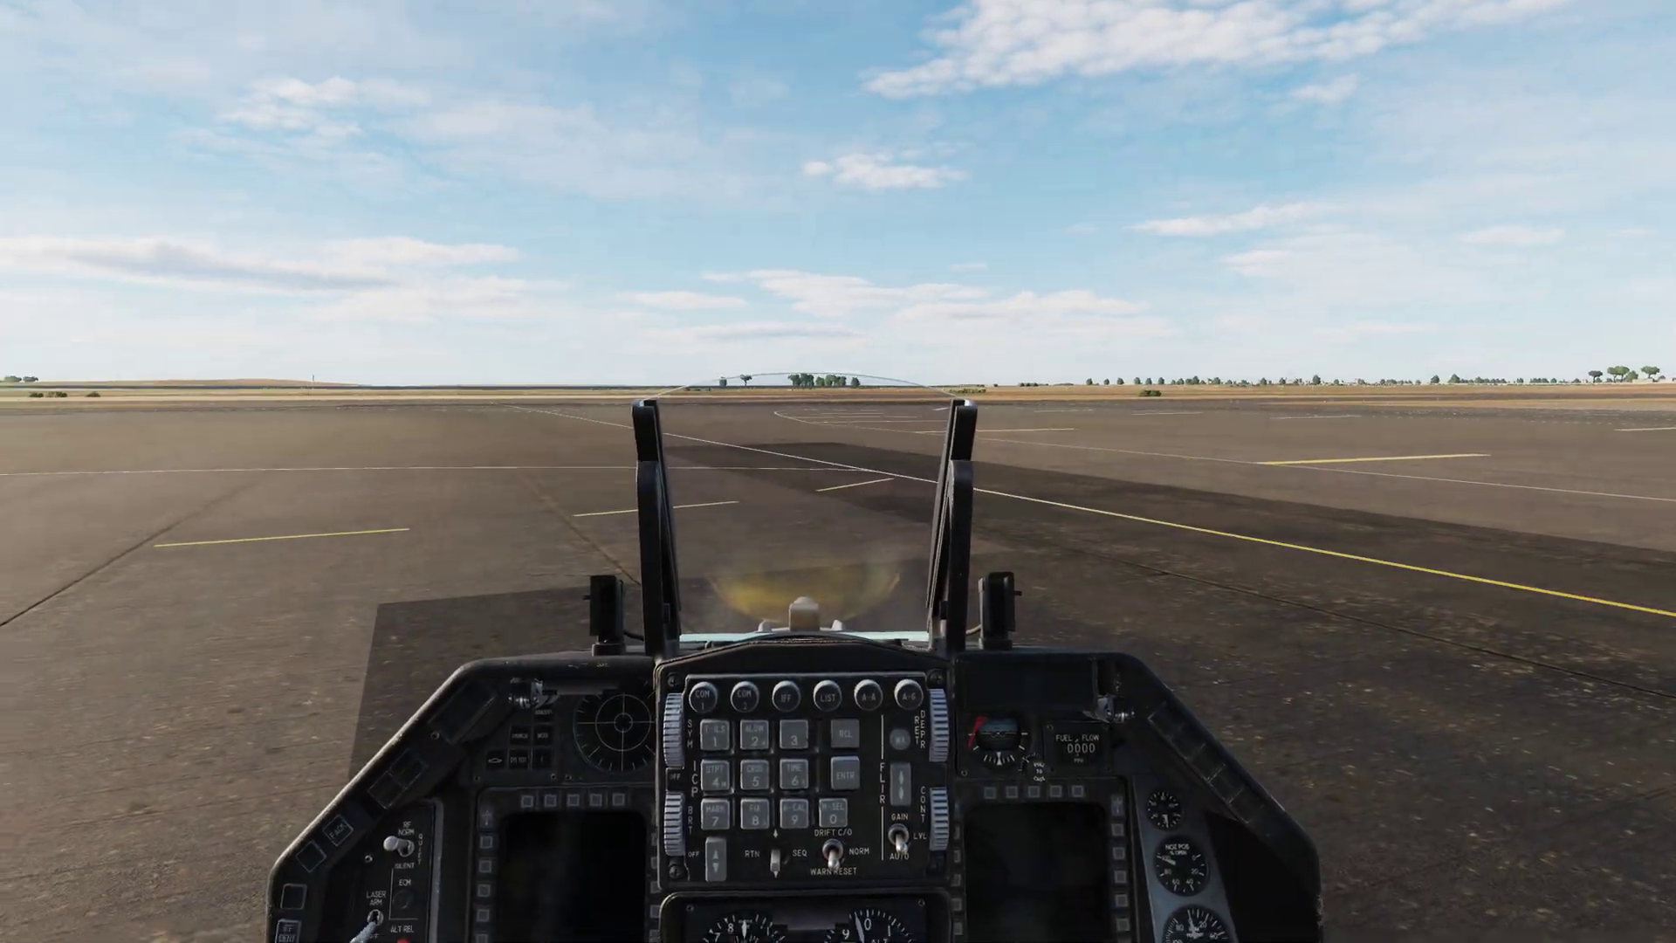
# Step: Show the F-16C Axis Commands in the control options, enable HeadTracker, and inspect its yaw and pitch camera bindings
pyautogui.press('Escape')
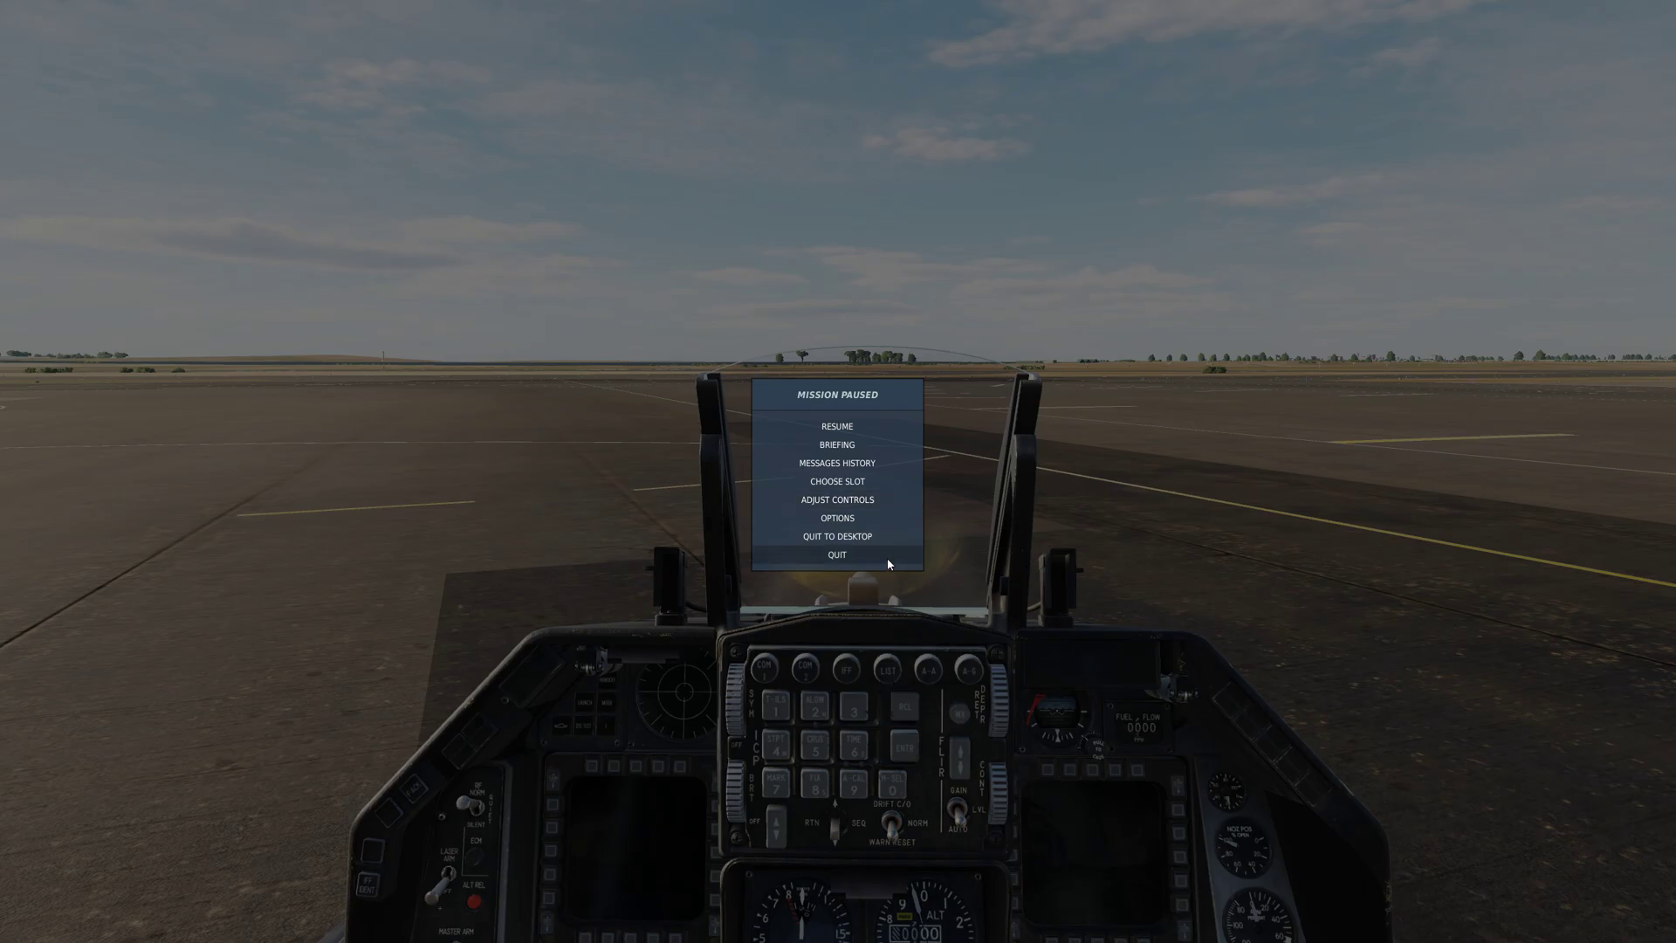
pyautogui.click(863, 504)
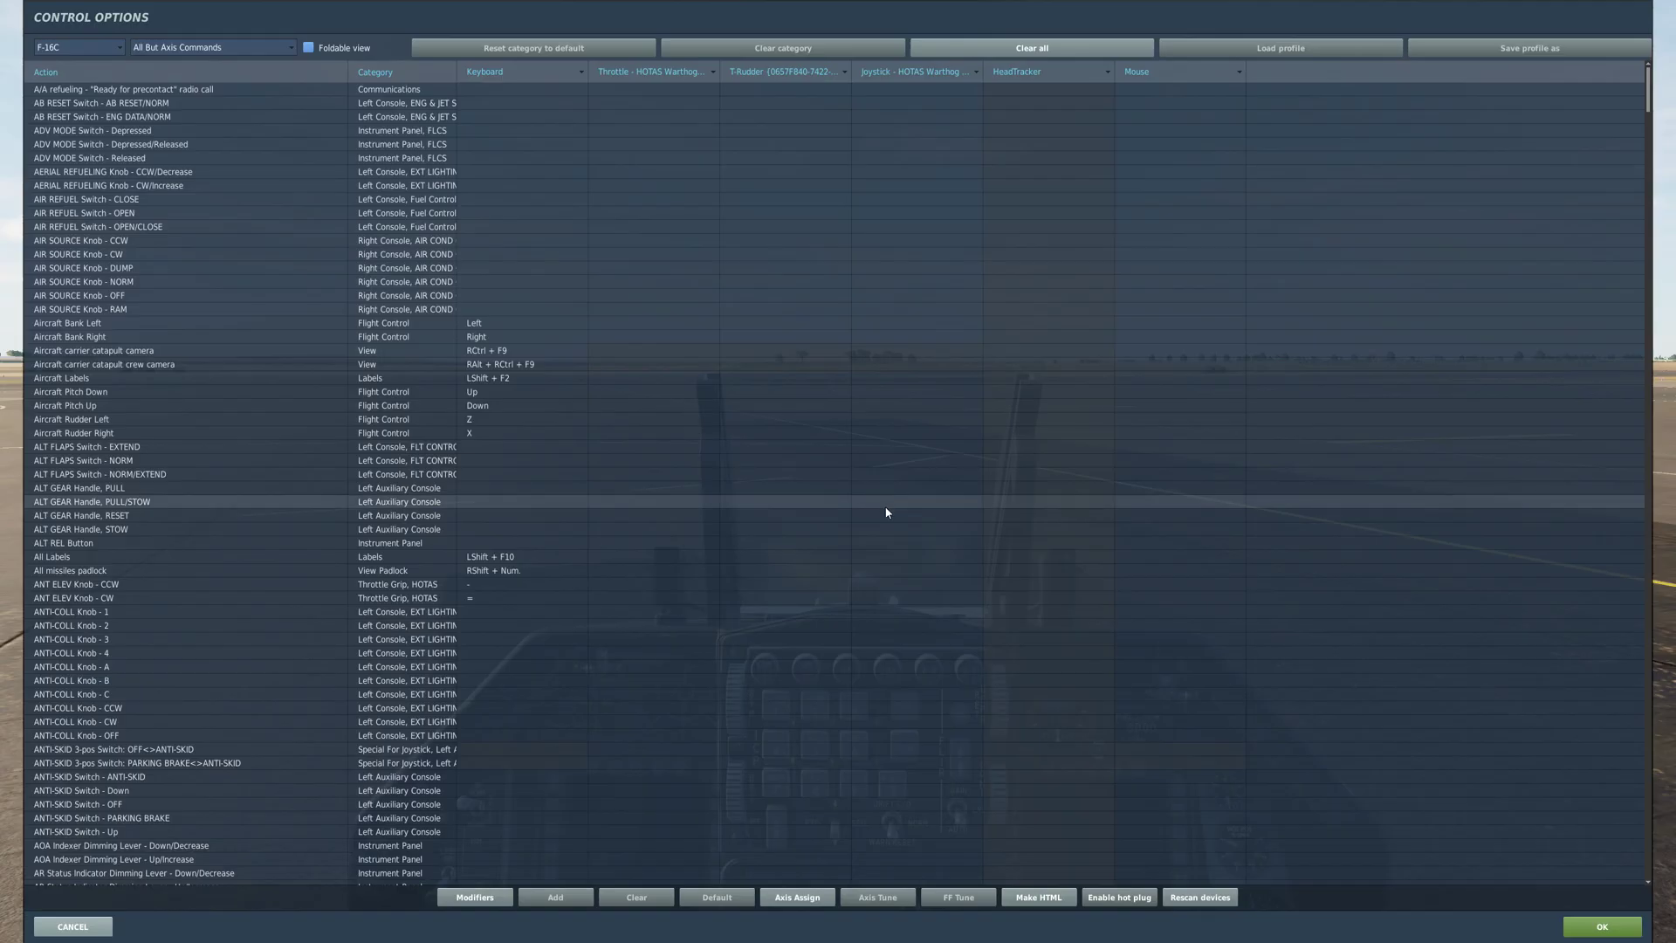
pyautogui.click(206, 48)
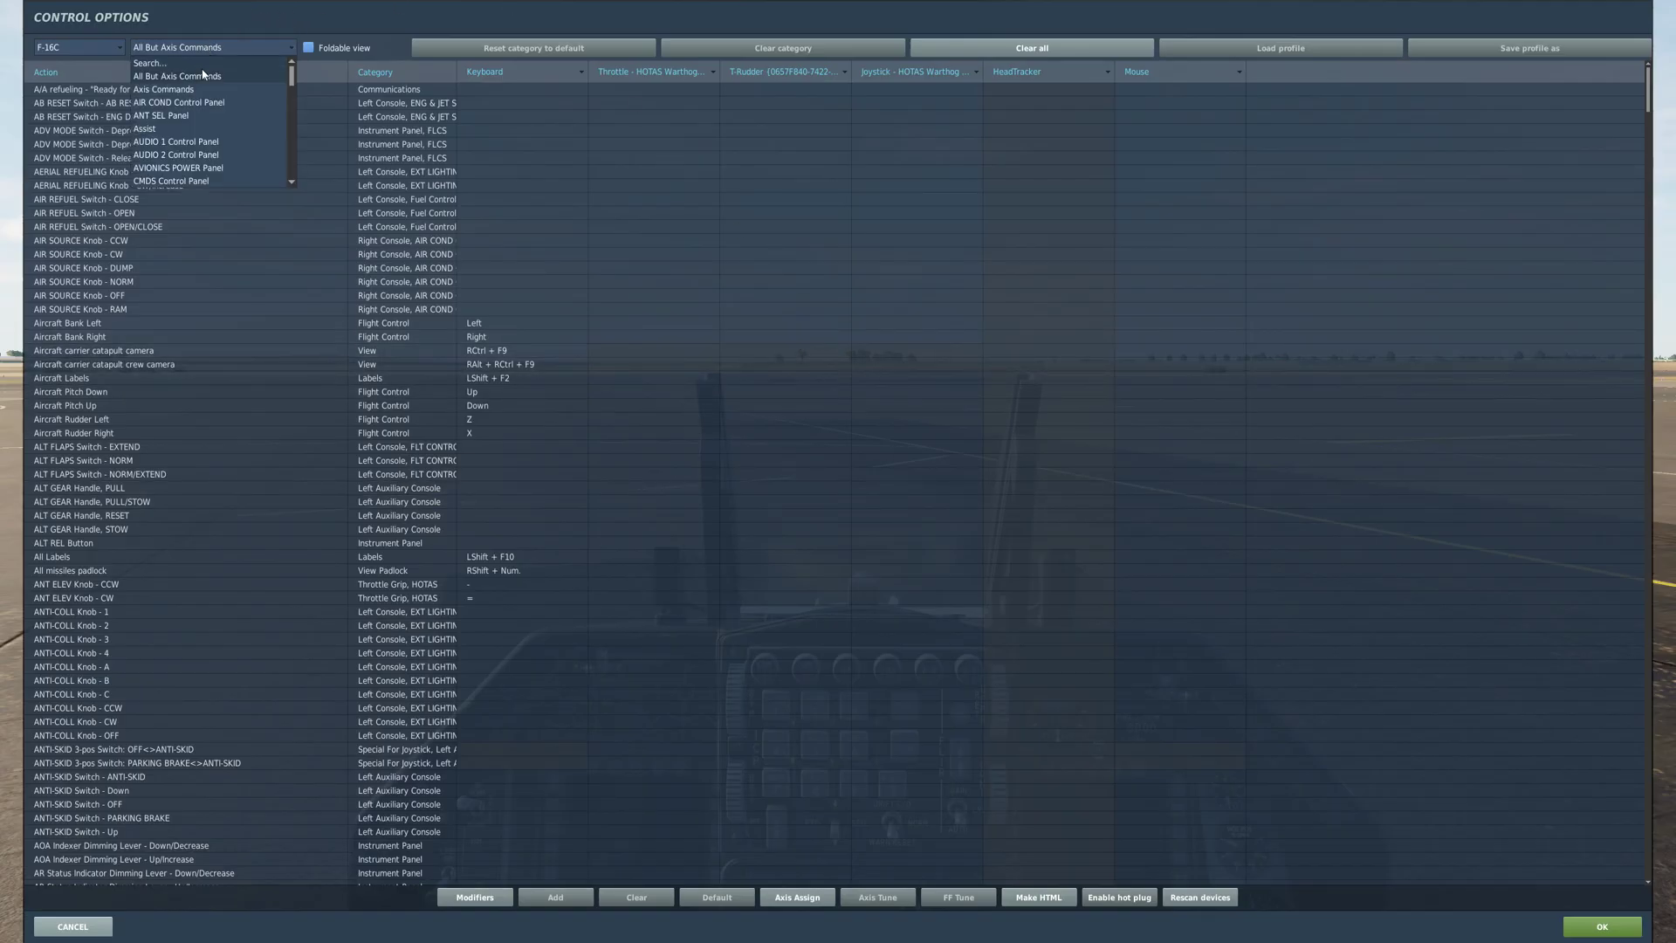
pyautogui.click(197, 89)
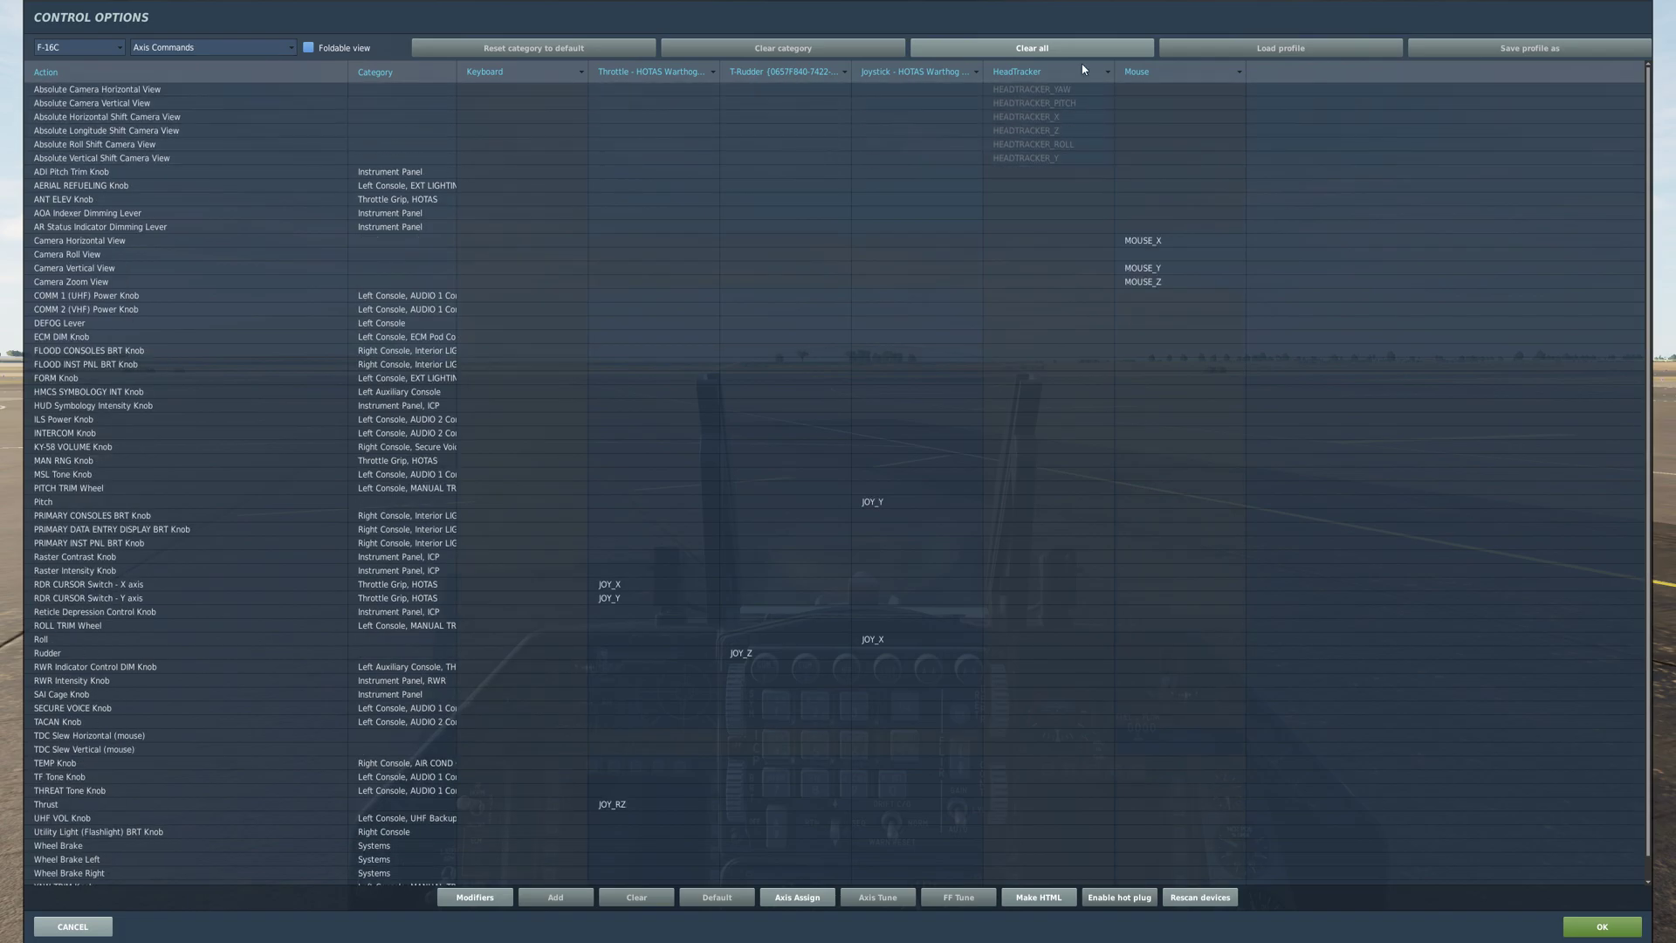
pyautogui.click(1106, 71)
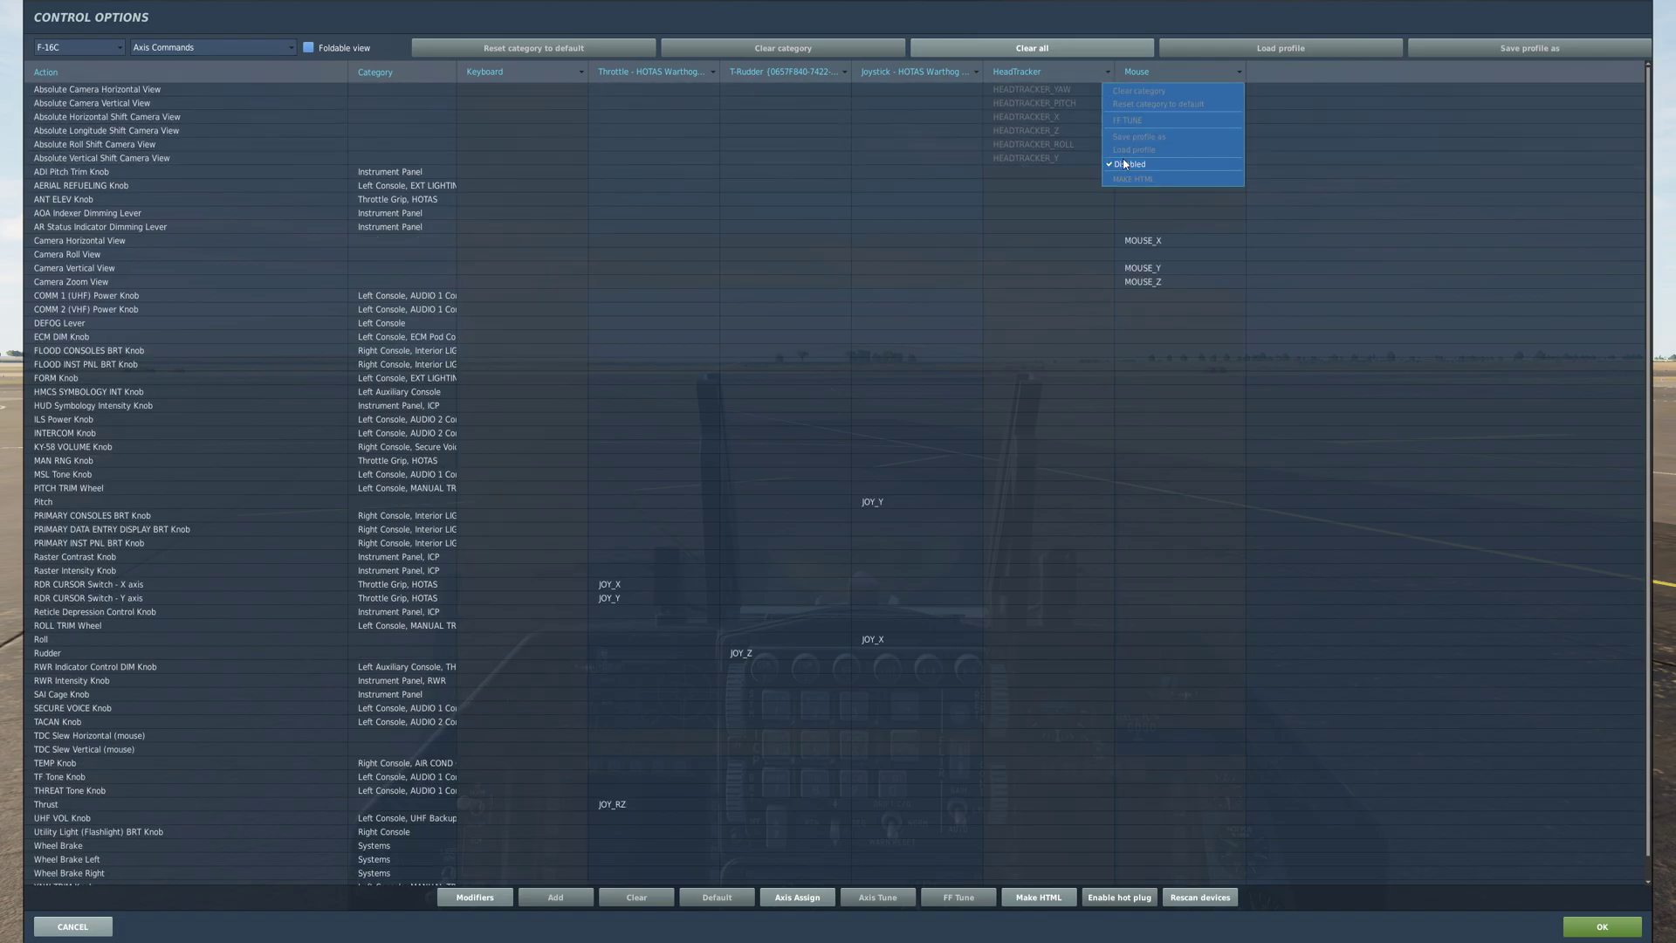
pyautogui.click(1119, 165)
pyautogui.click(1032, 91)
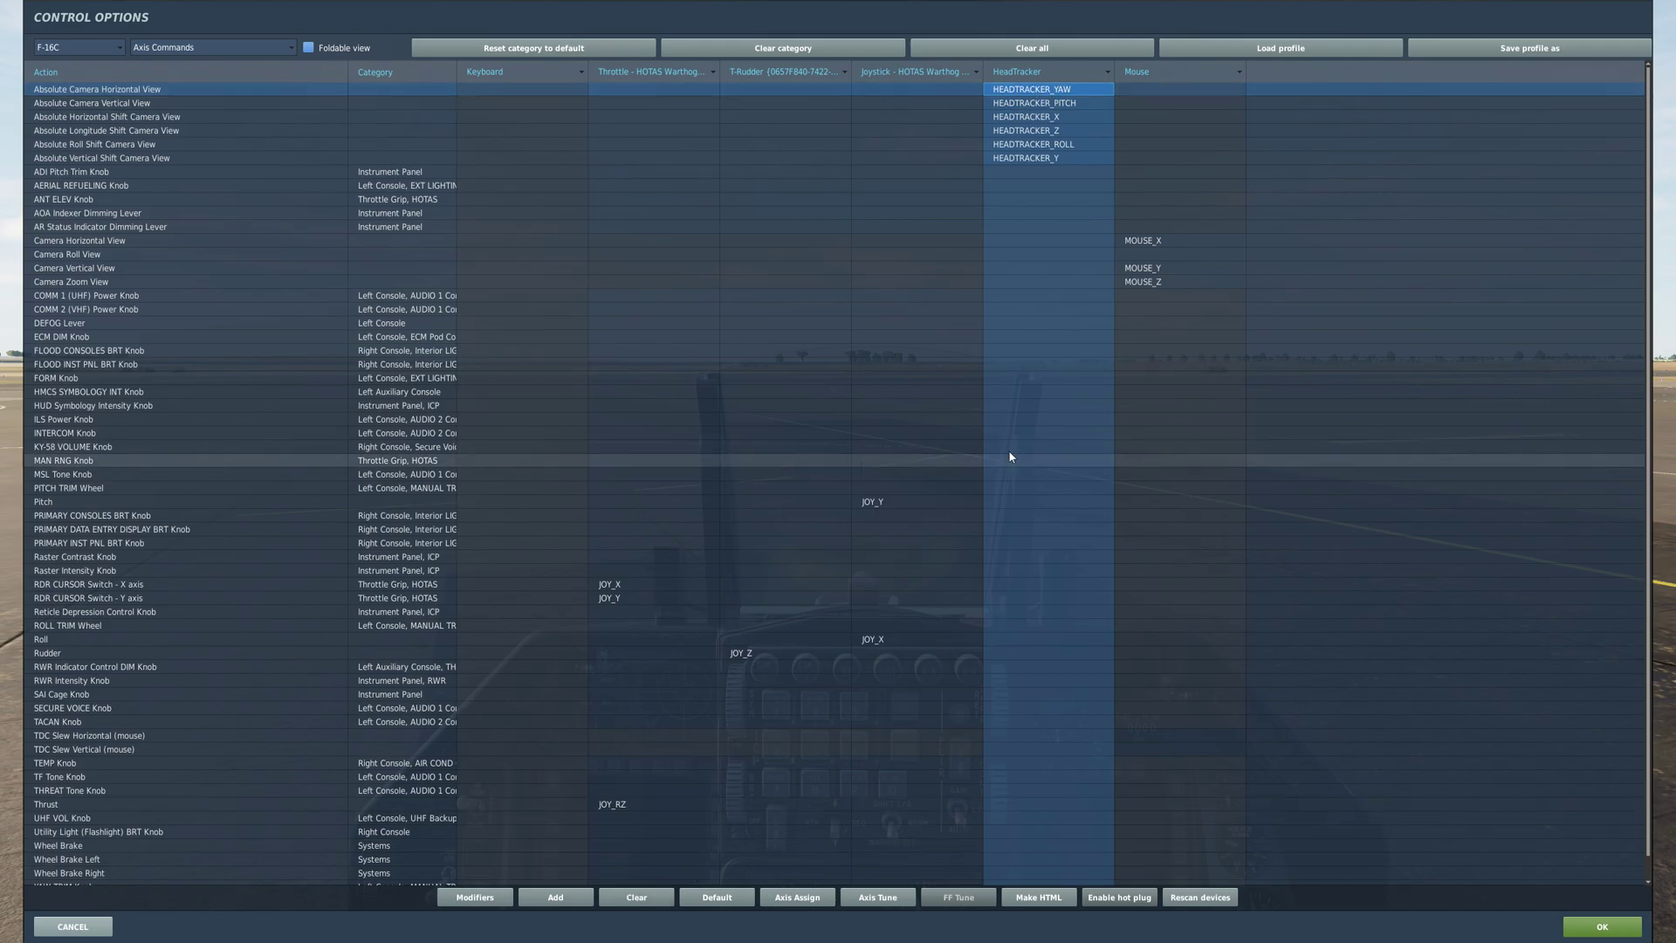
pyautogui.click(1054, 103)
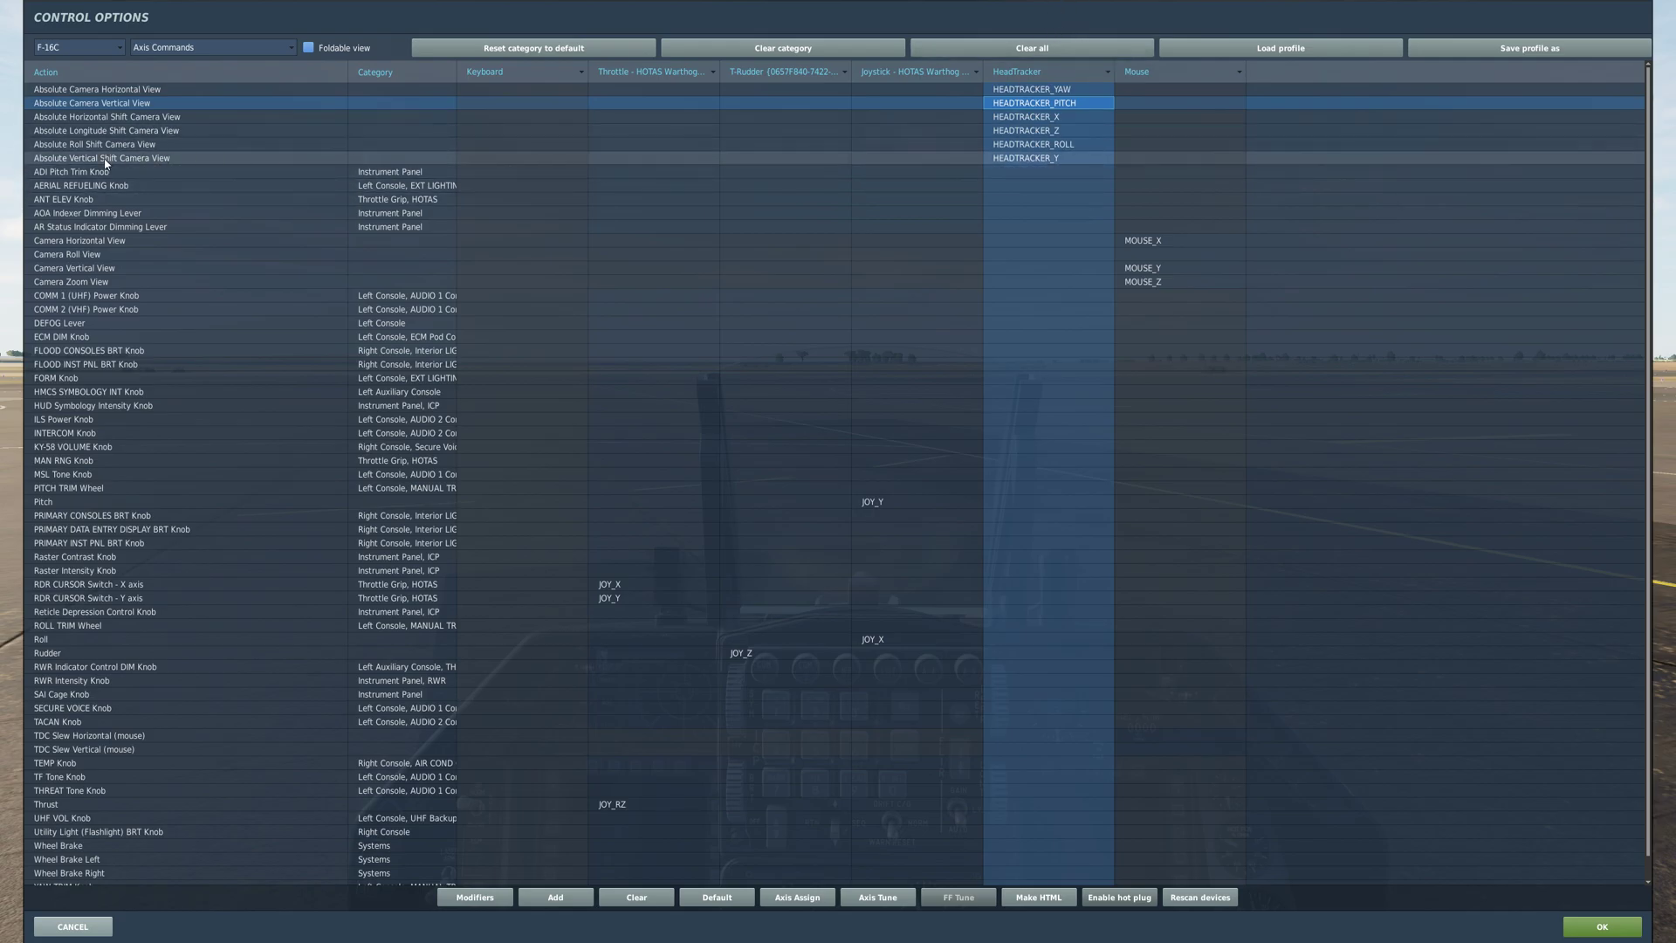
# Step: Disable HeadTracker while the axis commands are listed, and apply the control options
pyautogui.click(1108, 72)
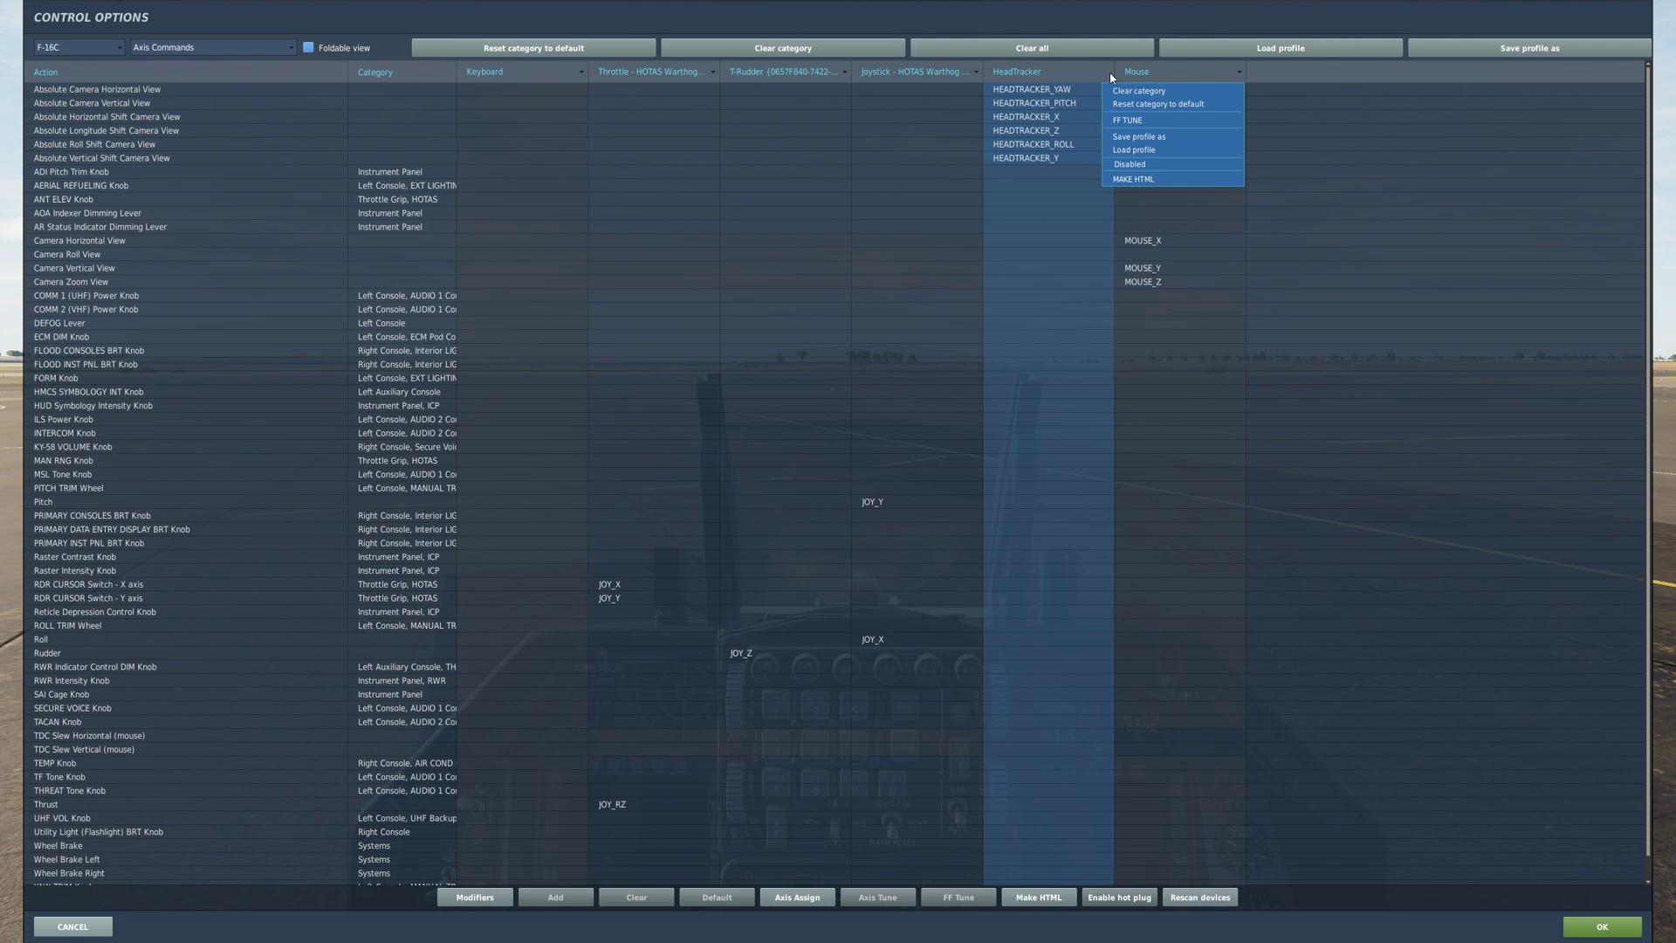
pyautogui.click(1134, 164)
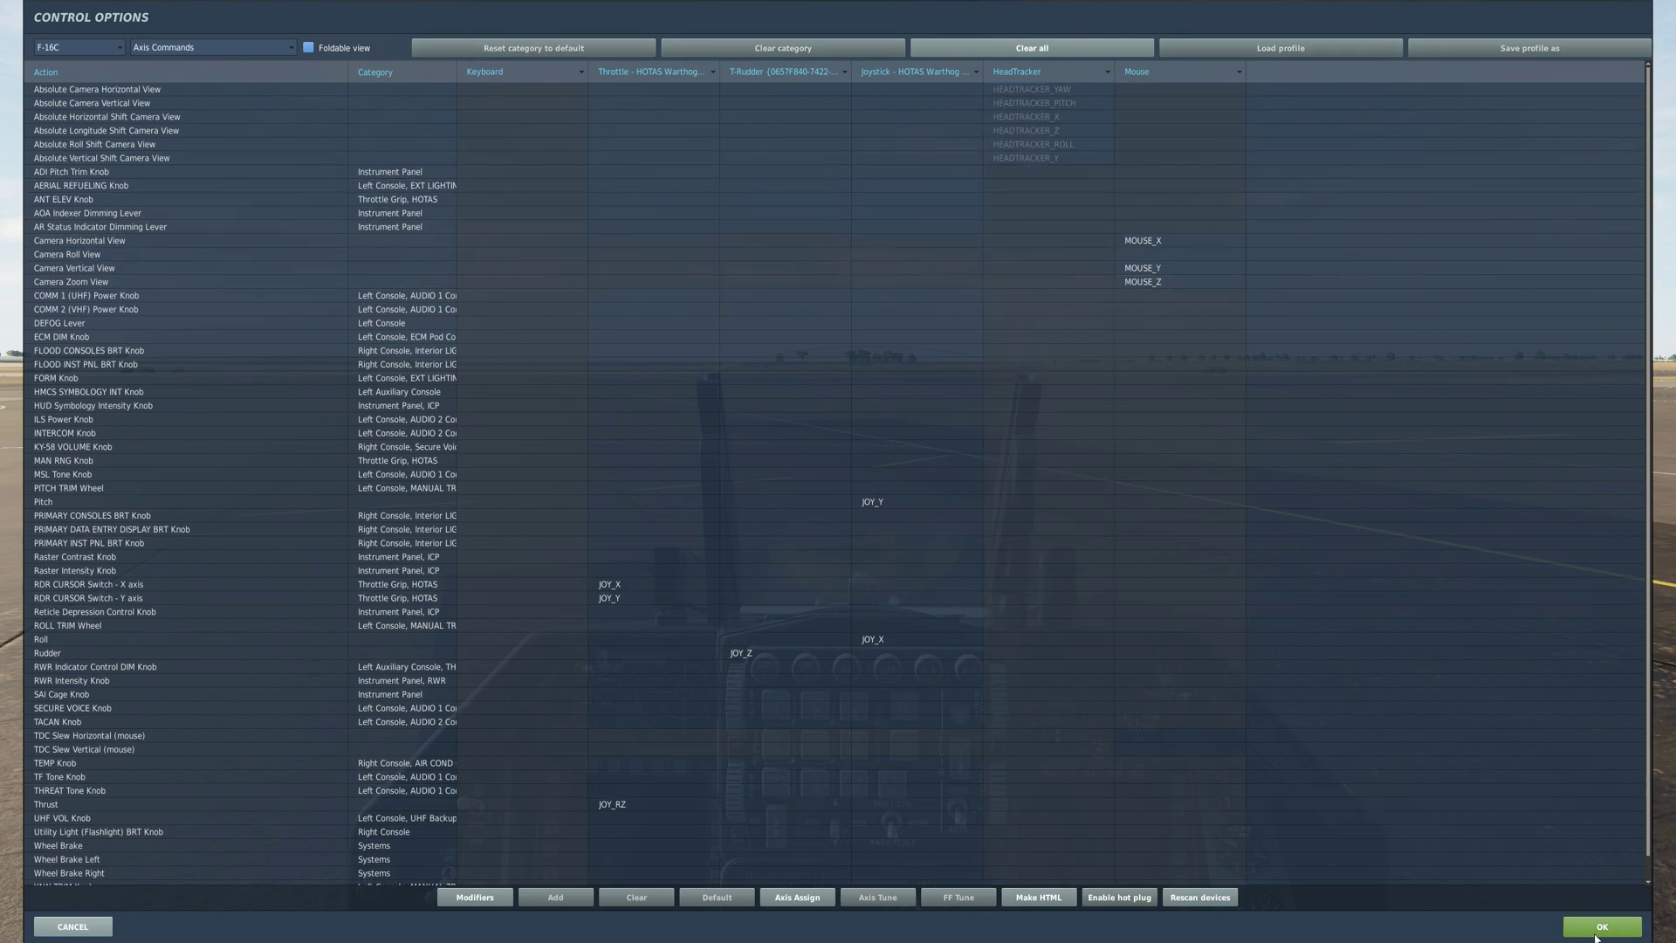
pyautogui.click(1632, 927)
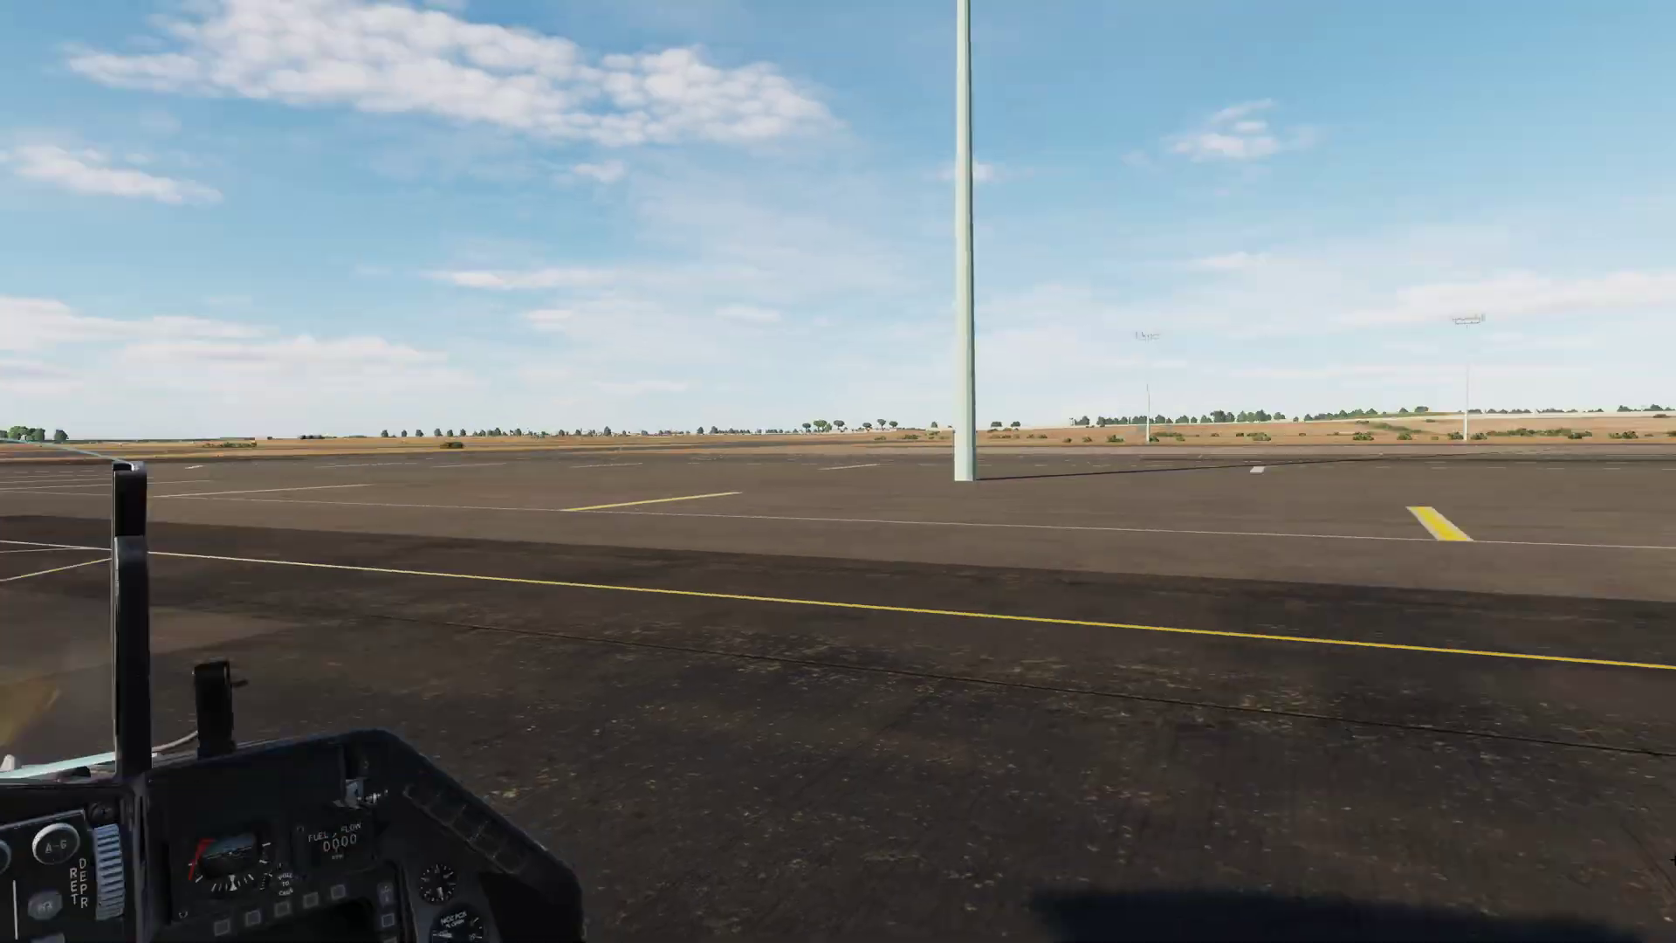
# Step: Re-enable the HeadTracker device in the mission's F-16C axis commands and apply the control options
pyautogui.press('Escape')
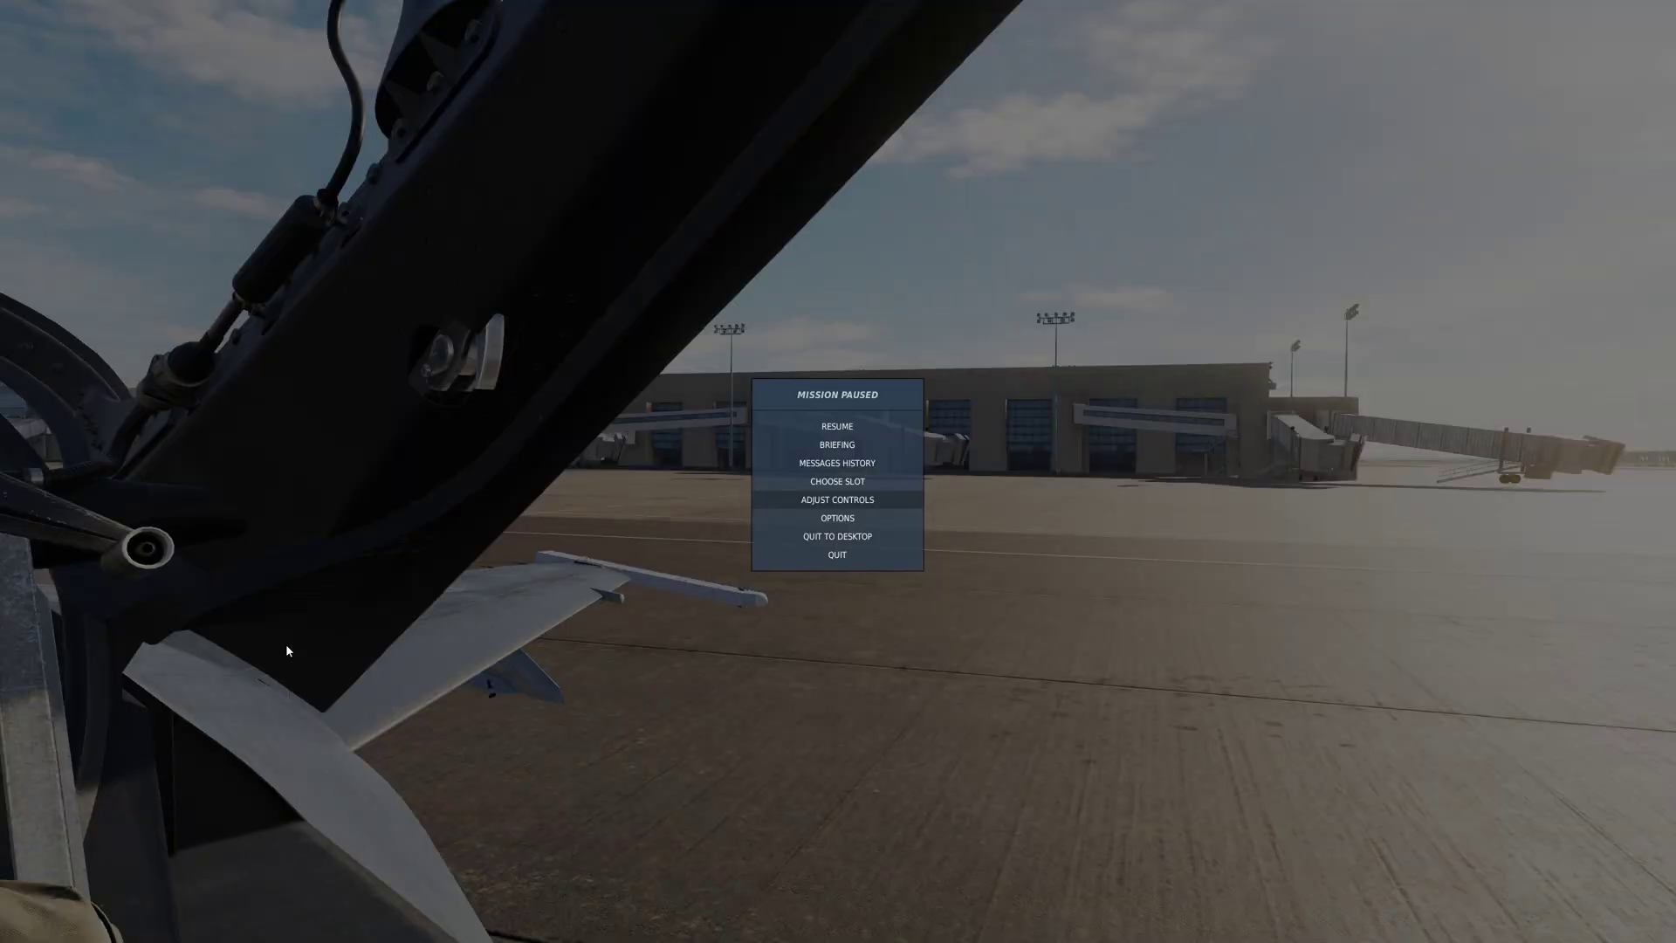
pyautogui.click(834, 502)
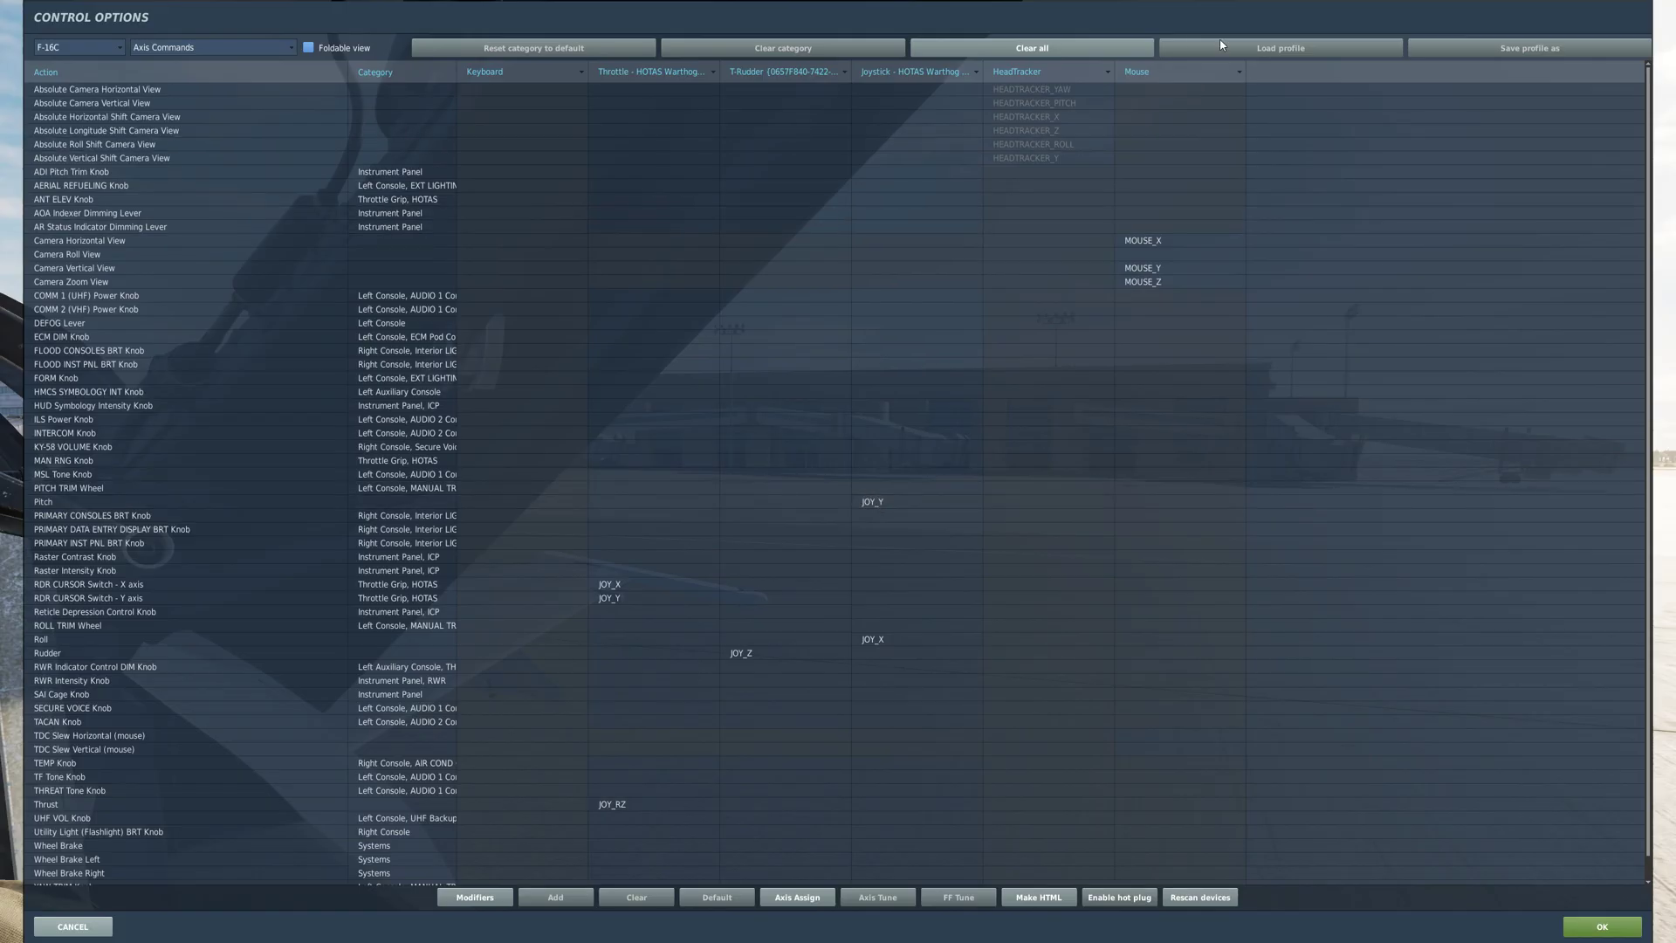
pyautogui.click(1106, 73)
pyautogui.click(1126, 164)
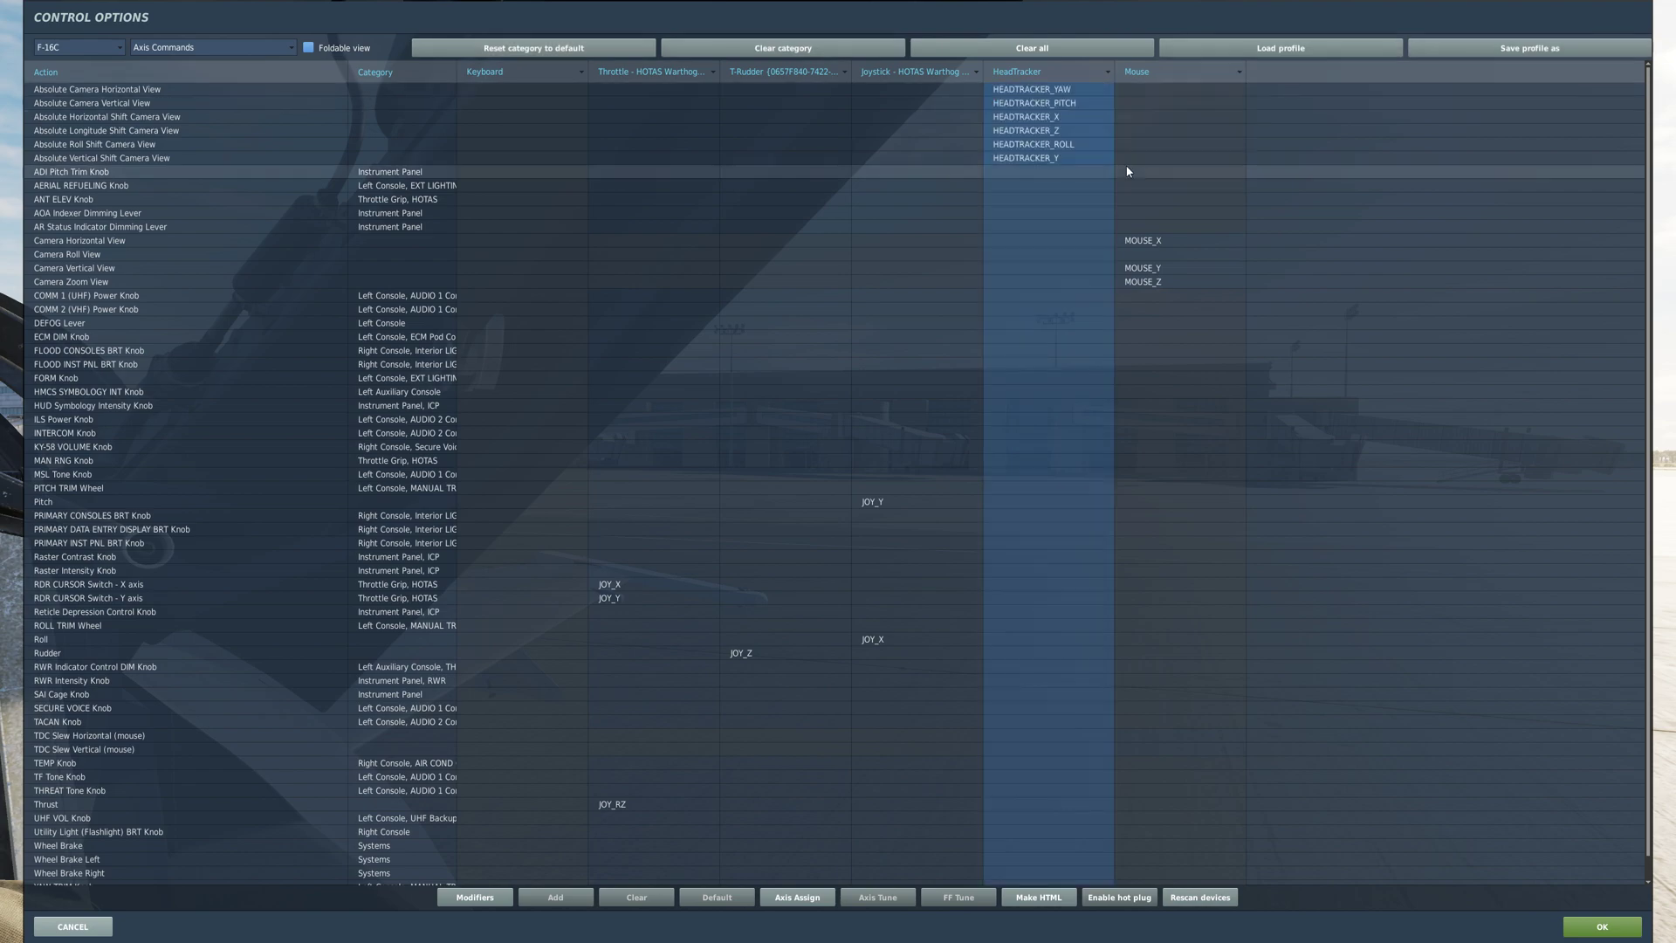
pyautogui.click(1602, 926)
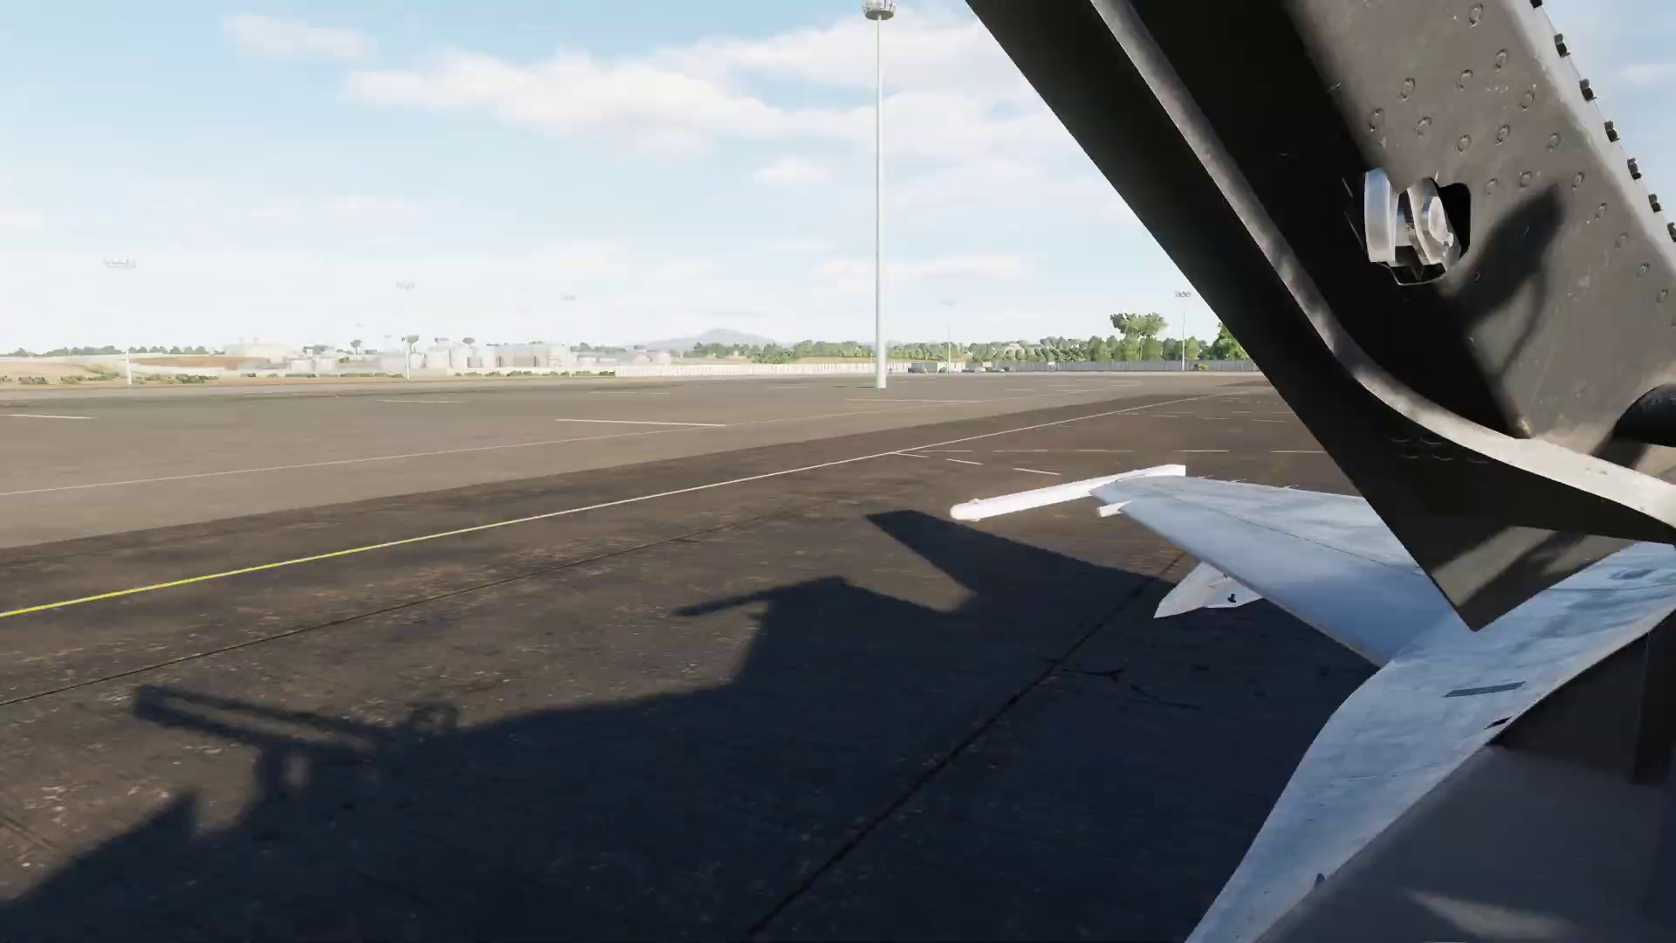
# Step: Switch to the Tobii Experience window for a look and return to the DCS World cockpit
pyautogui.hotkey('alt', 'Tab')
pyautogui.hotkey('alt', 'Tab')
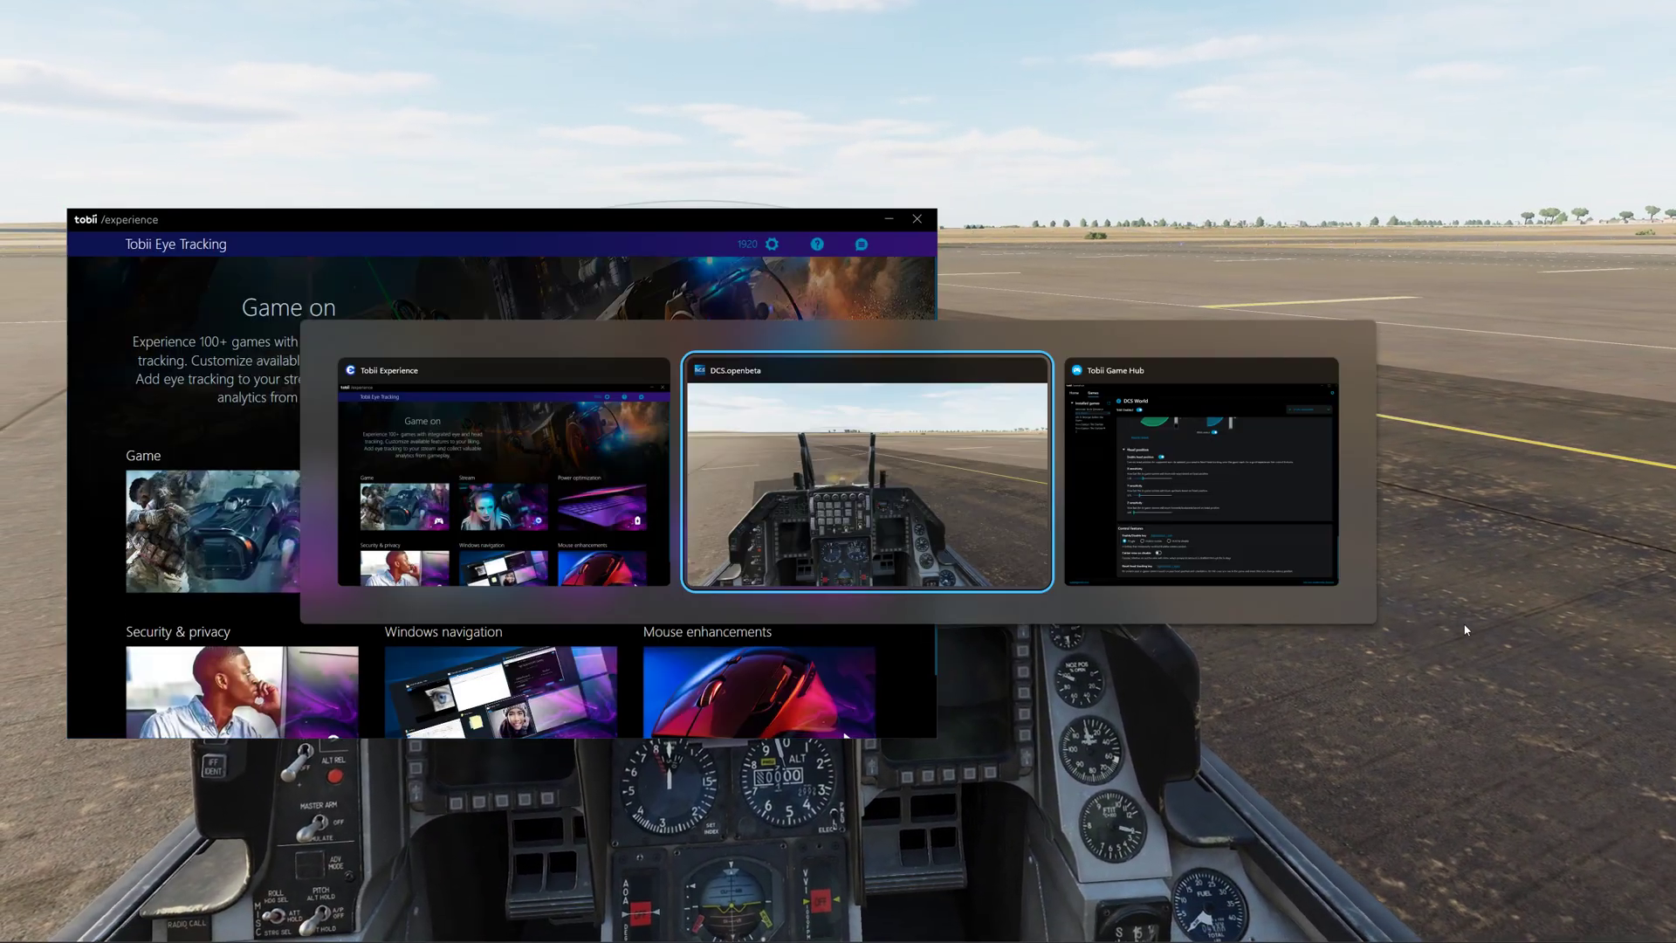
pyautogui.hotkey('alt', 'Tab')
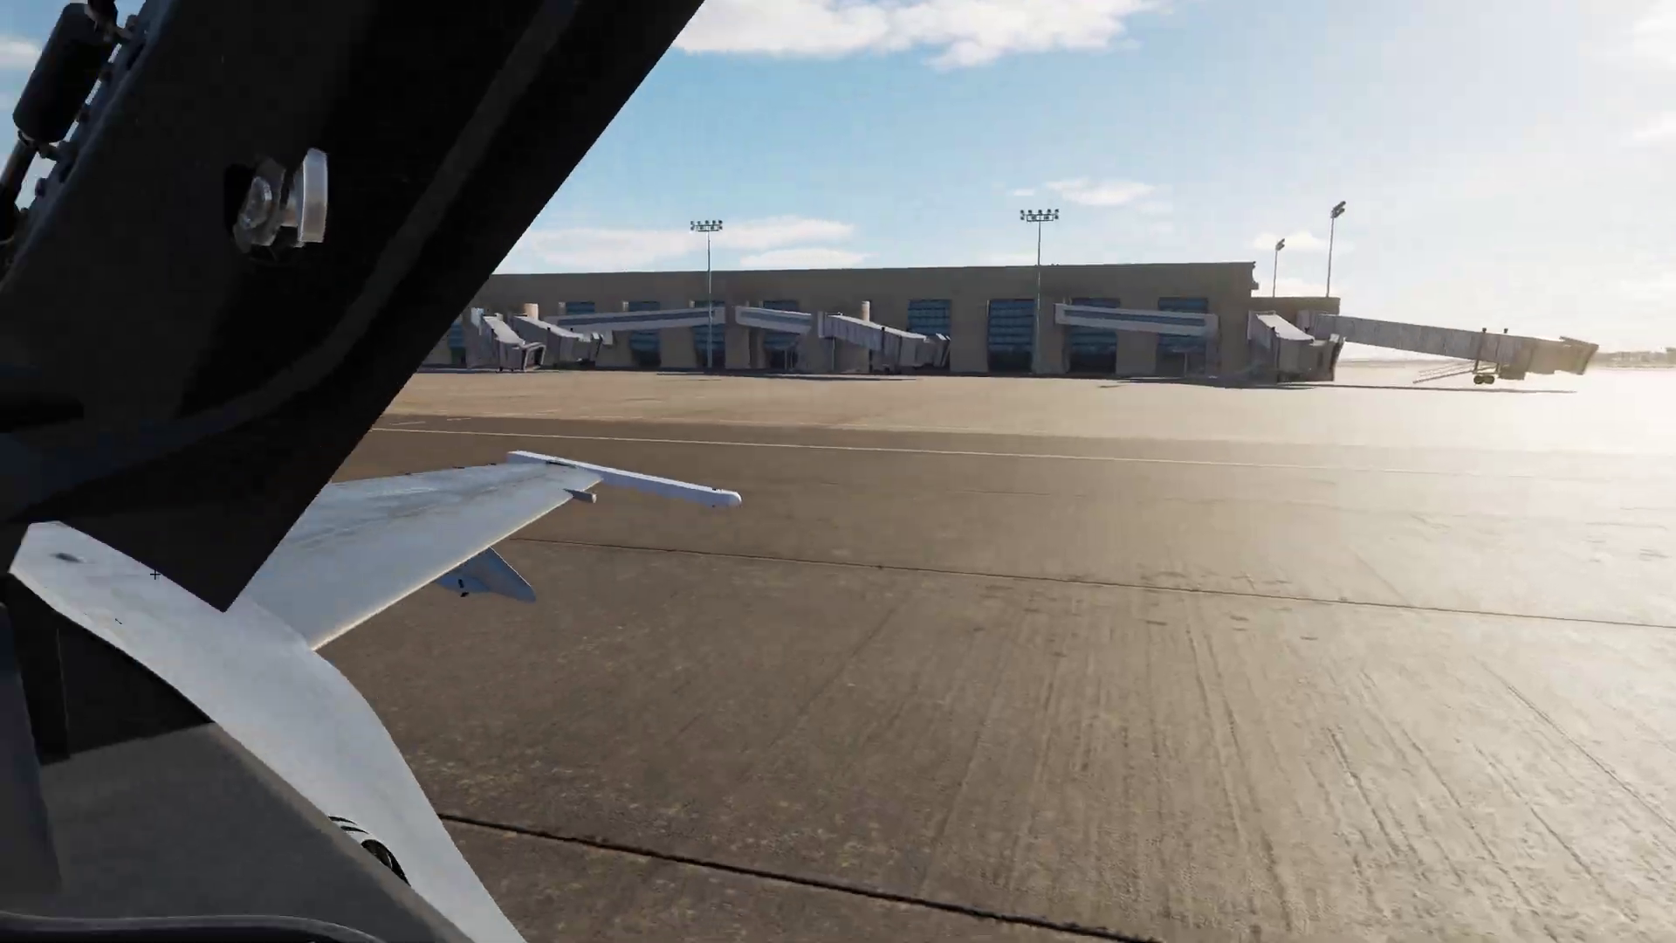
# Step: Review the HeadTracker device's options and axis bindings in the F-16C control options, cancelling without making changes
pyautogui.press('Escape')
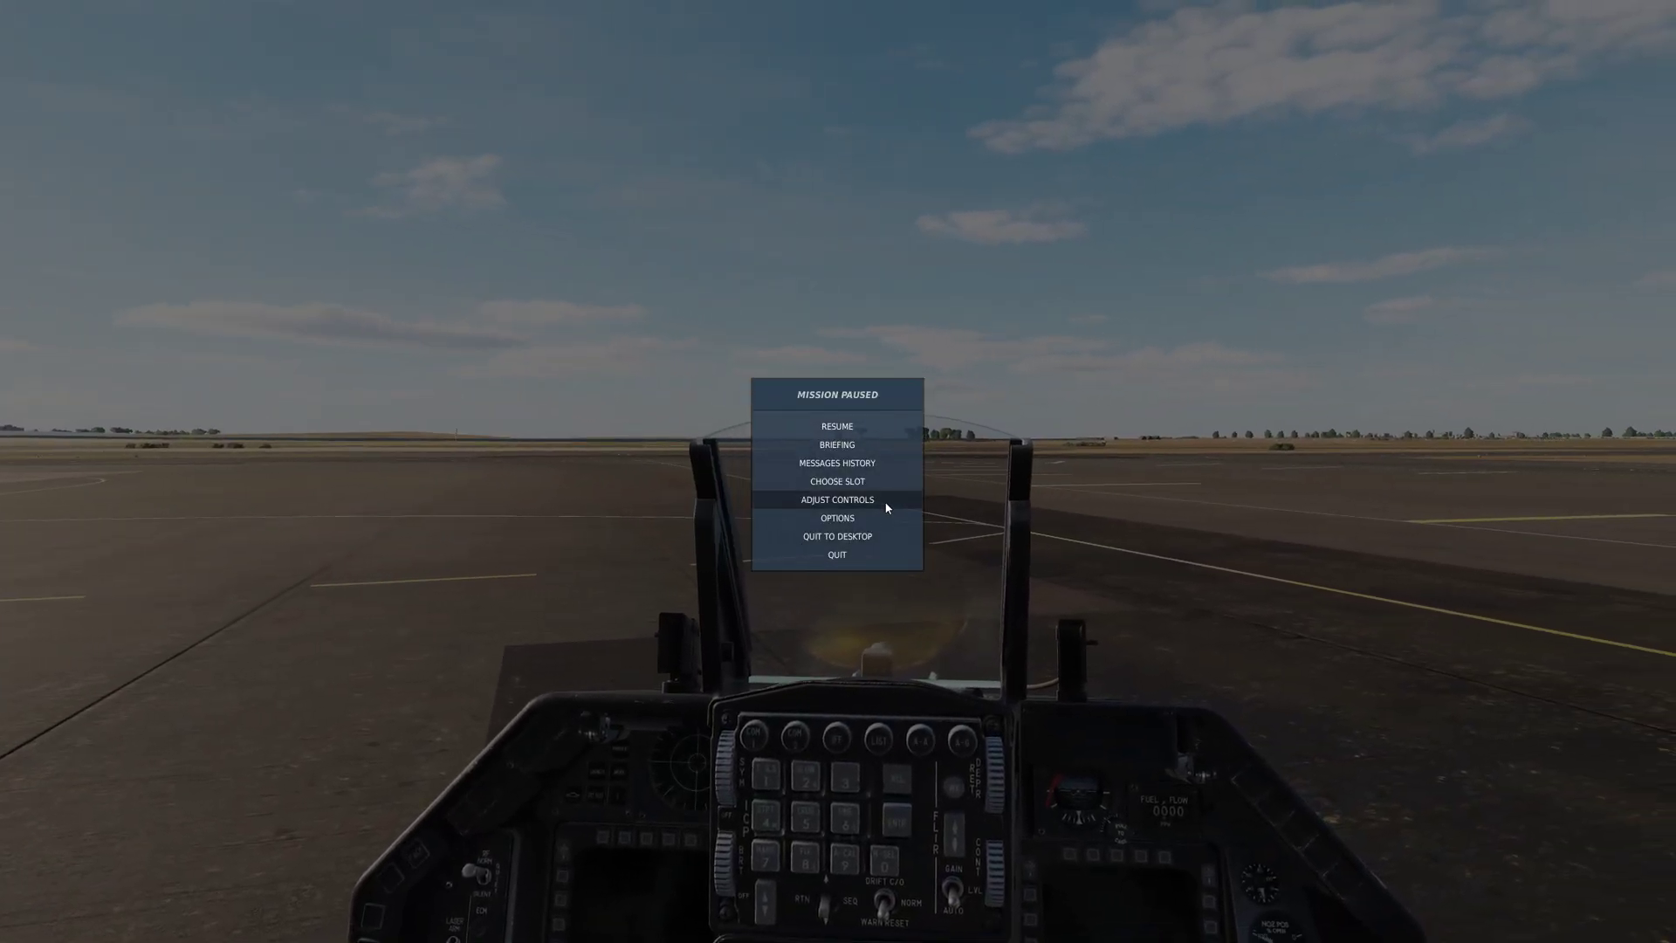
pyautogui.click(887, 499)
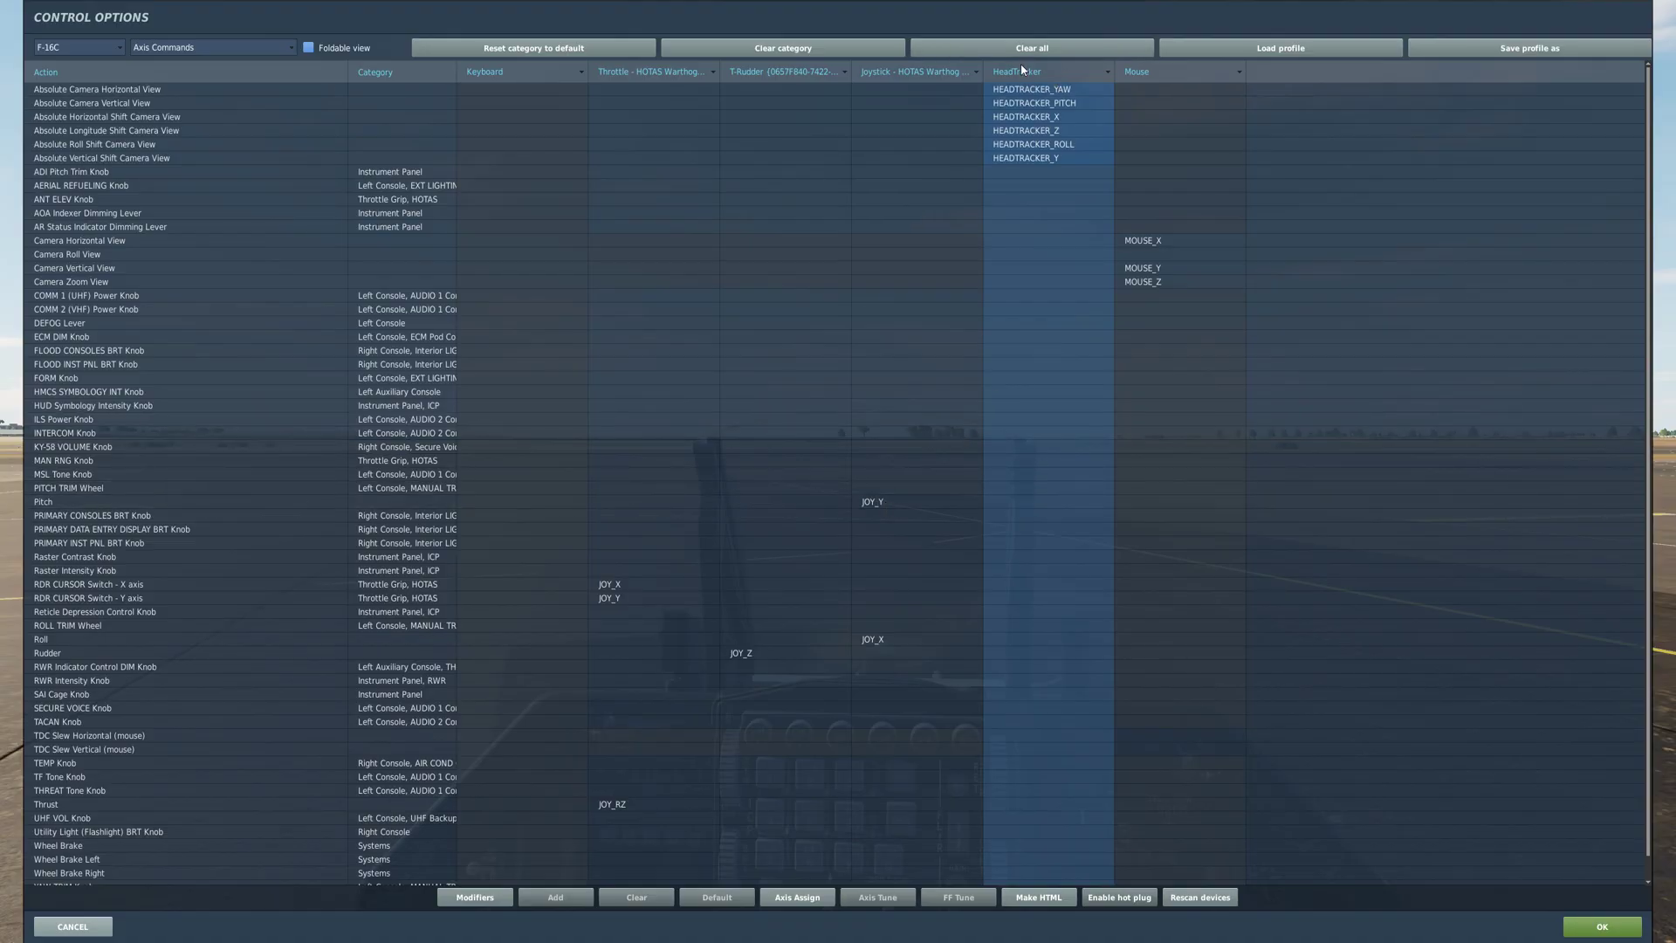
pyautogui.click(1106, 71)
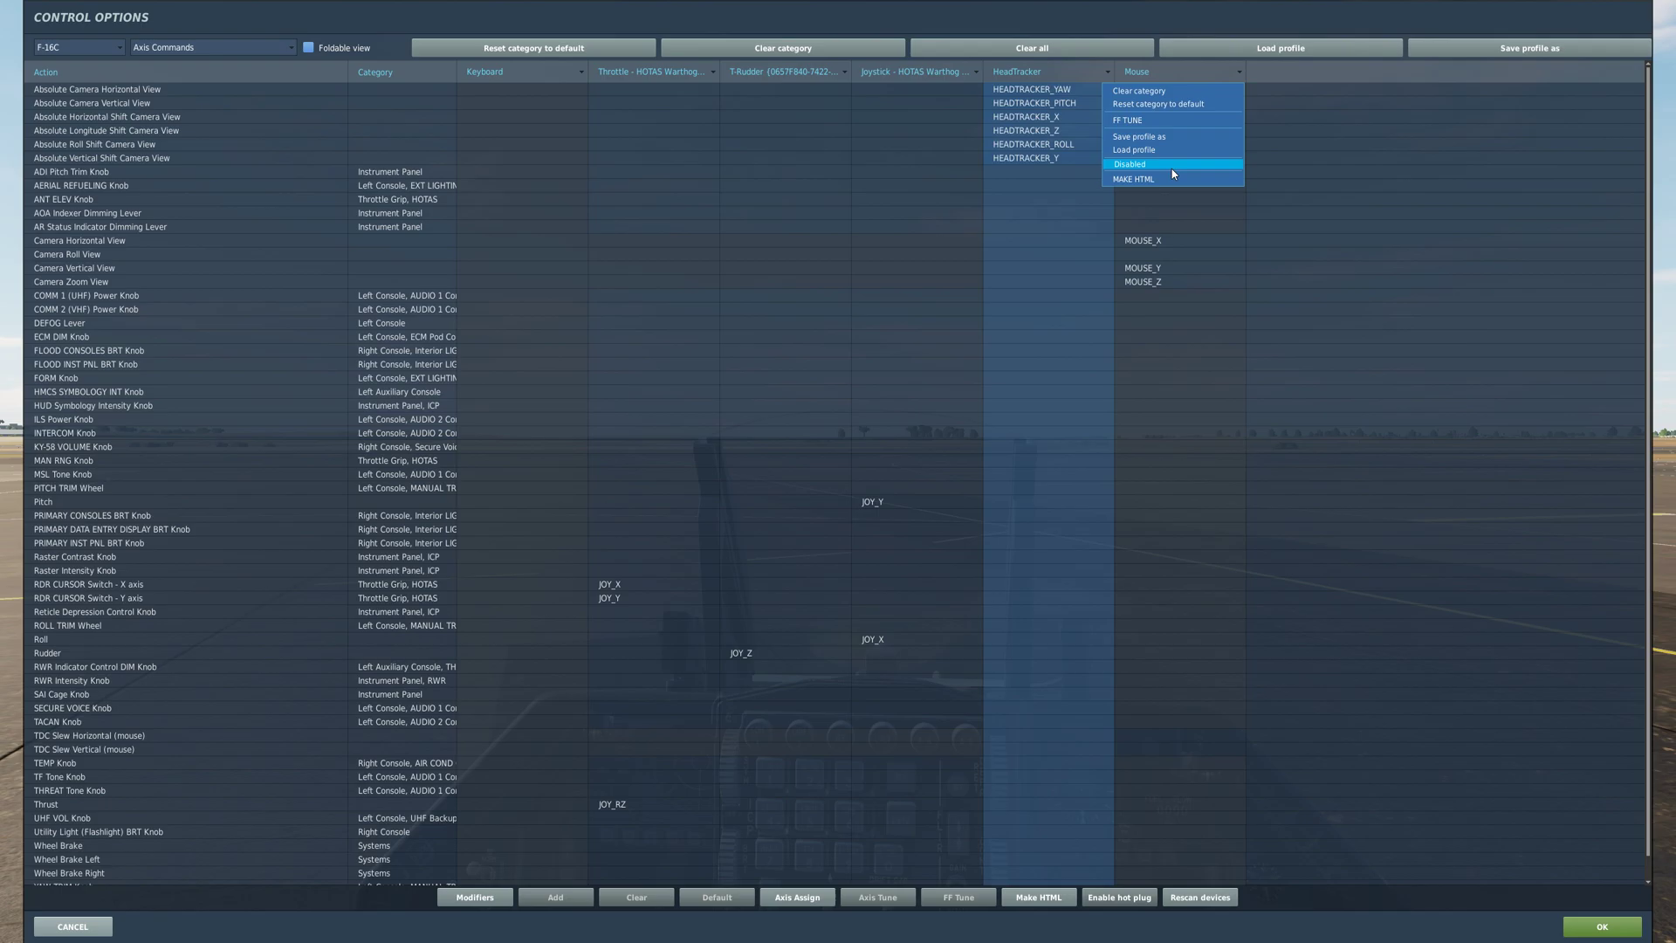
pyautogui.click(72, 926)
pyautogui.press('Escape')
pyautogui.click(879, 491)
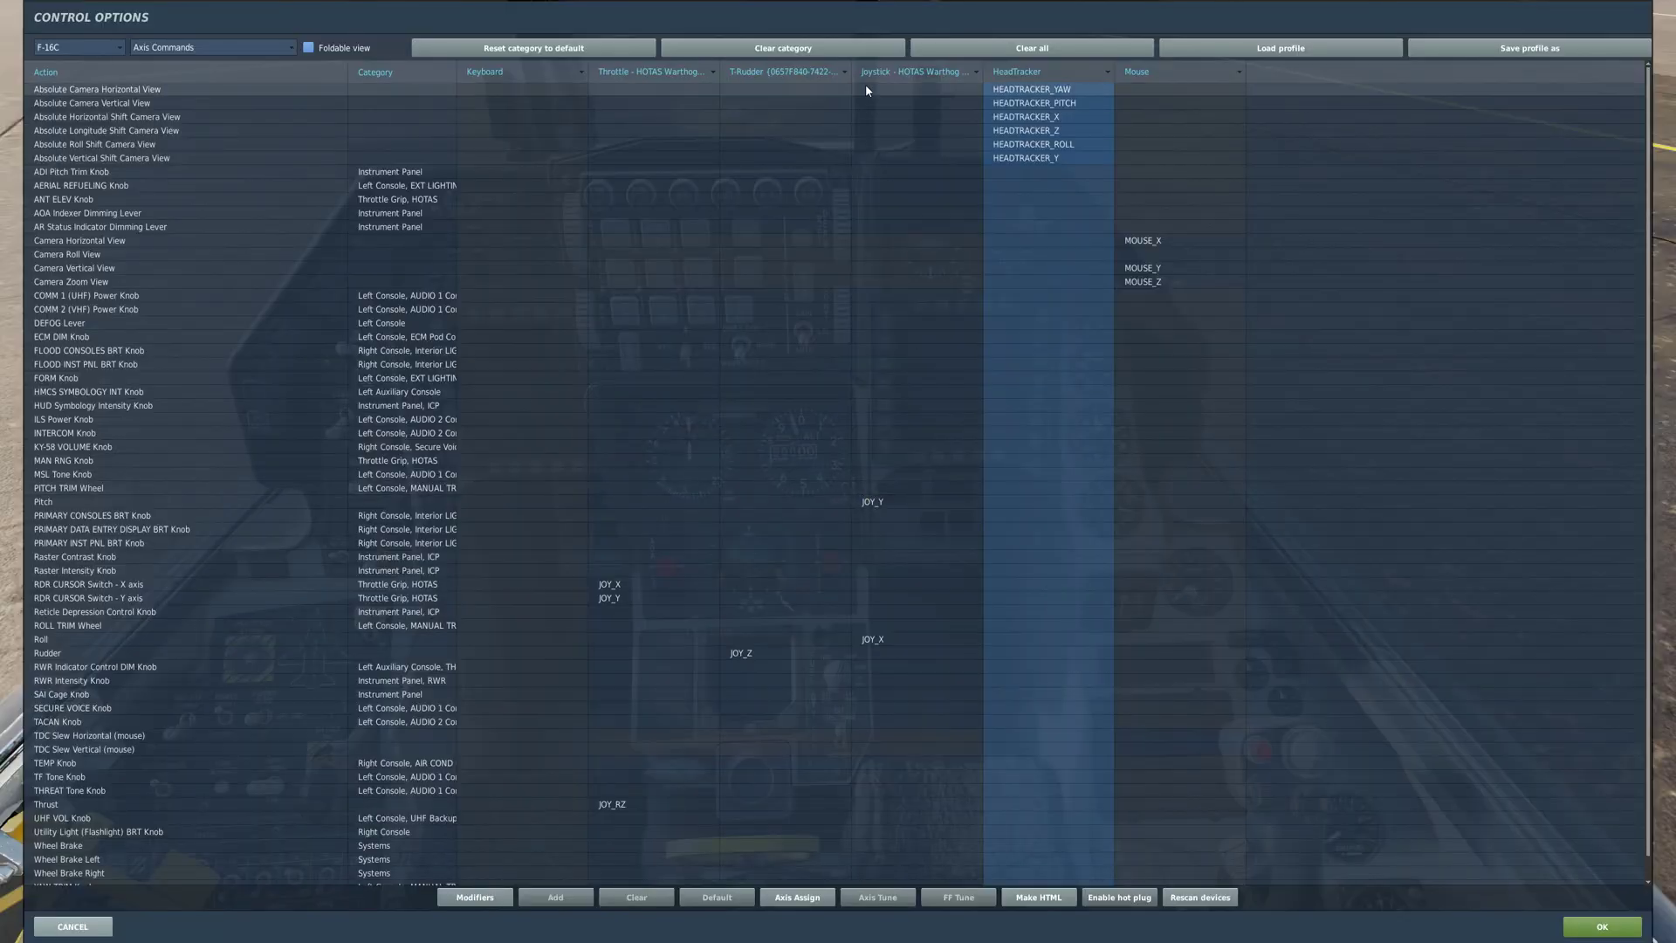
pyautogui.click(1106, 71)
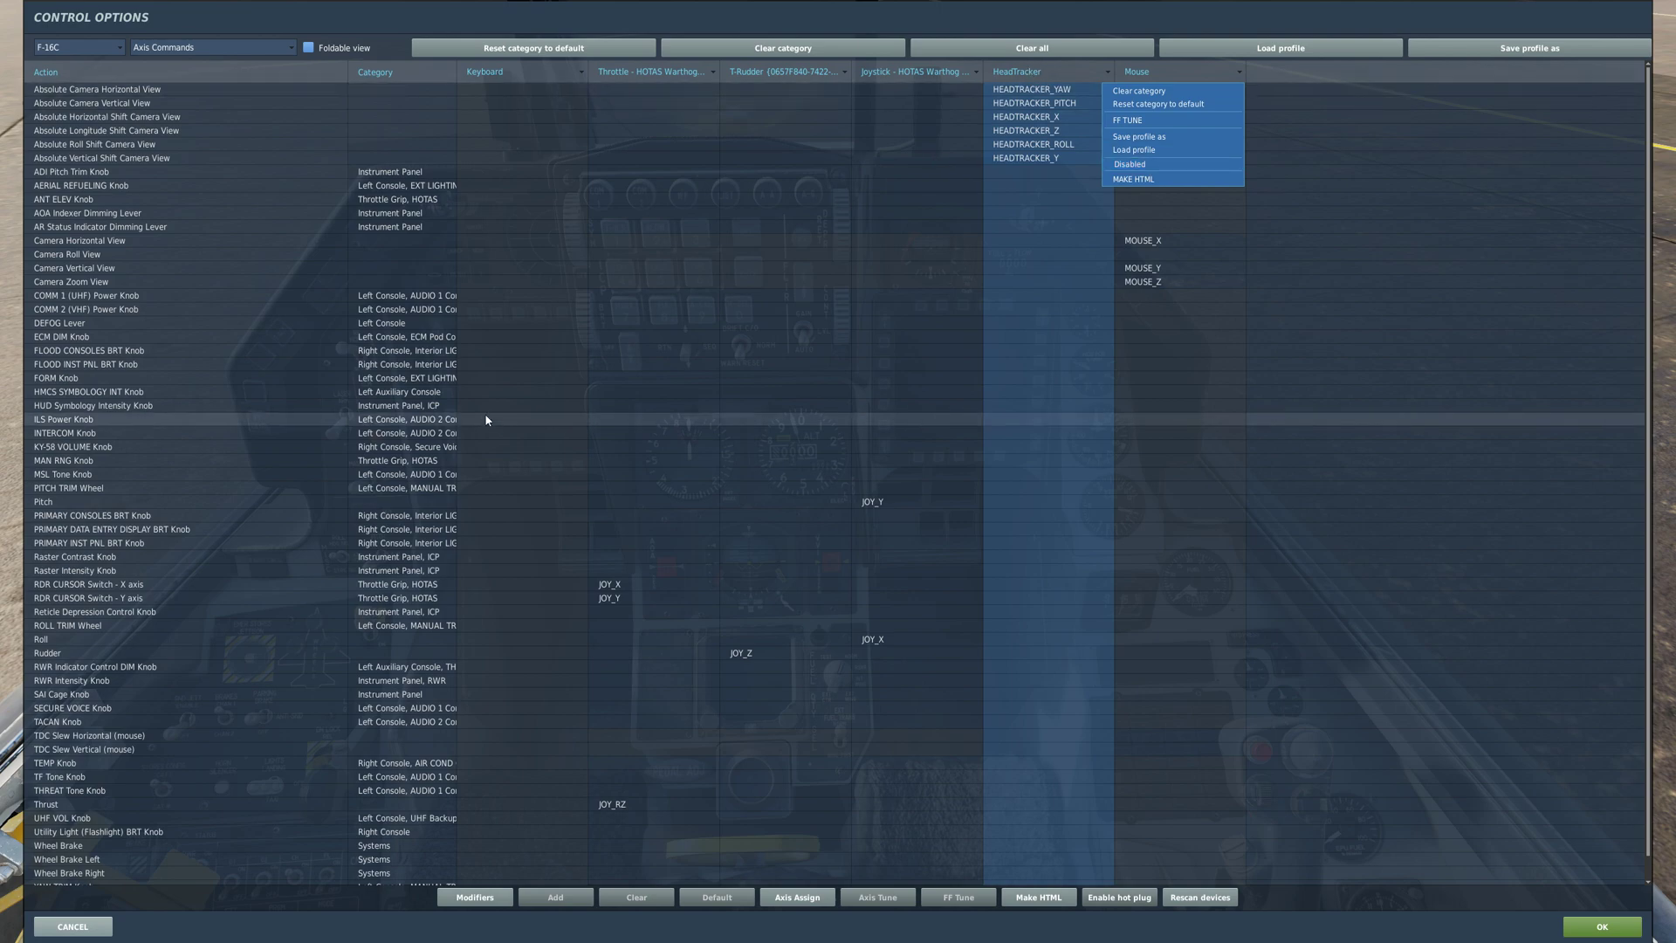
pyautogui.click(96, 924)
# Step: Switch to Tobii Game Hub to examine DCS World's head position and control feature settings, and return to the cockpit
pyautogui.hotkey('alt', 'Tab')
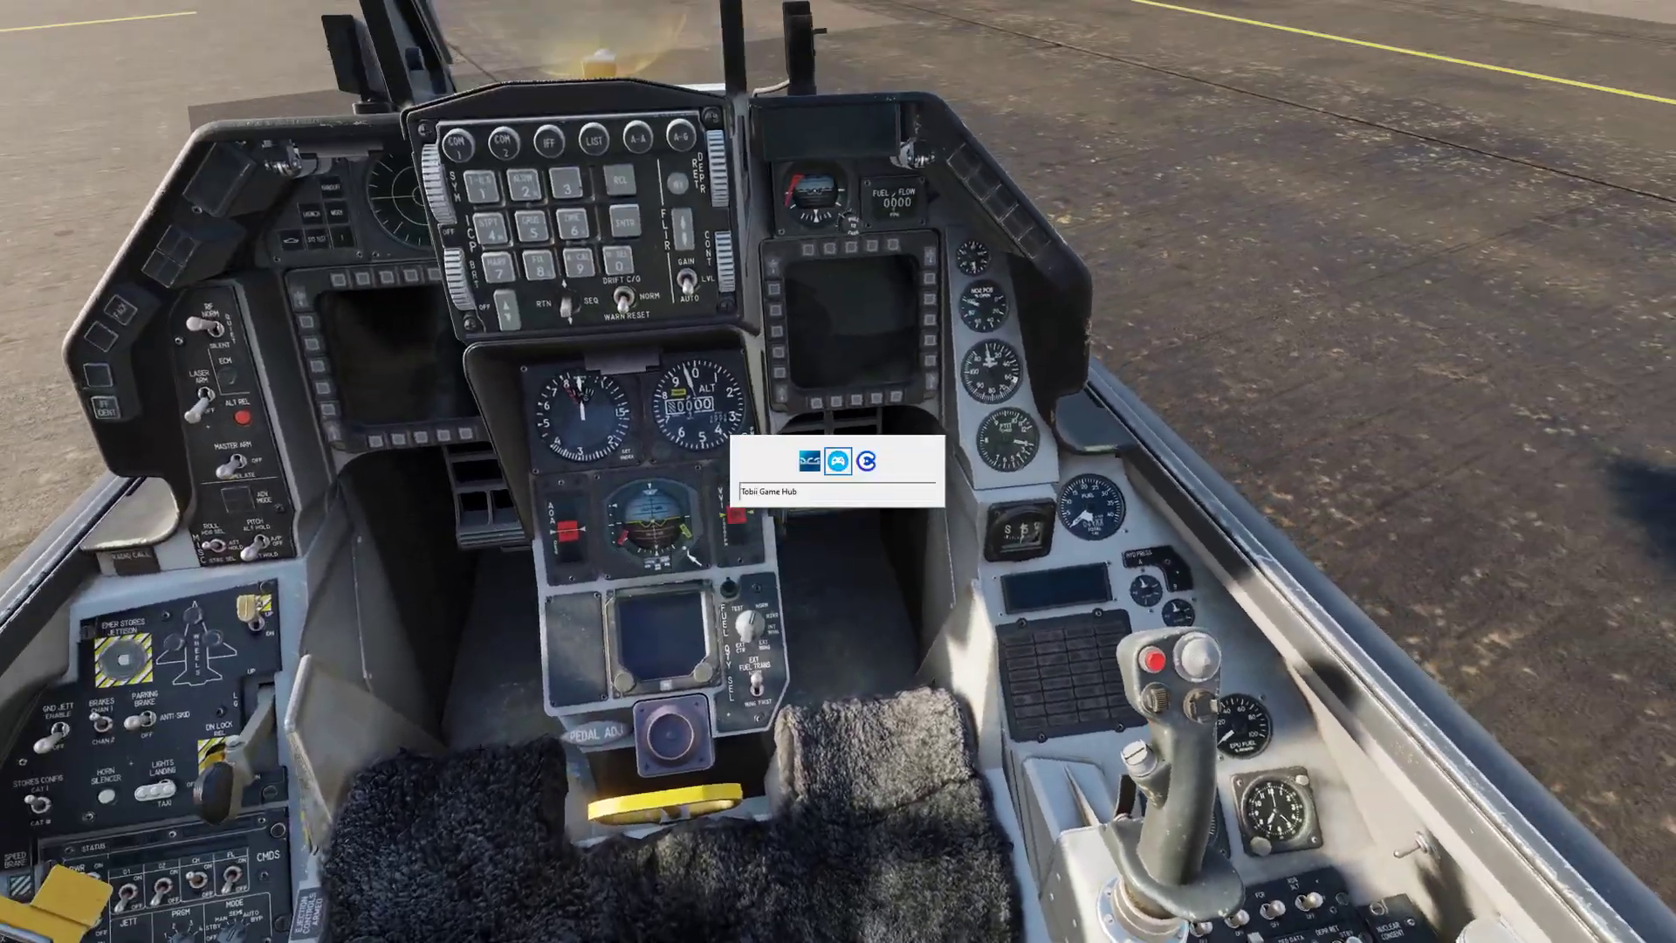
pyautogui.hotkey('alt', 'Tab')
pyautogui.hotkey('alt', 'Tab')
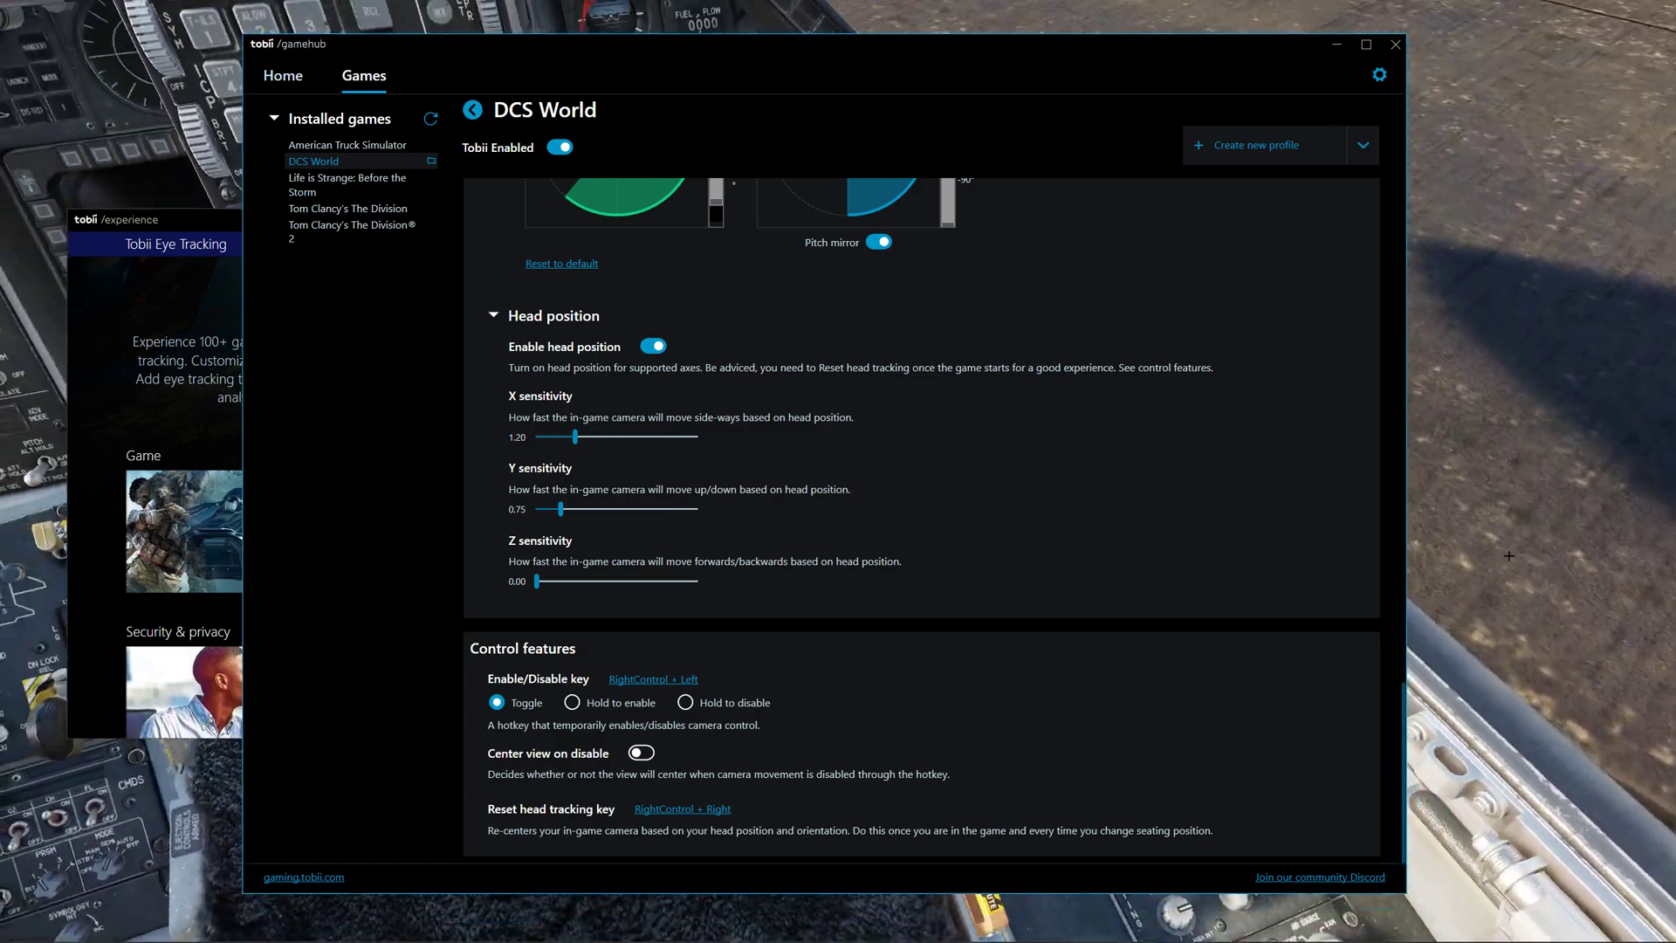
pyautogui.hotkey('alt', 'Tab')
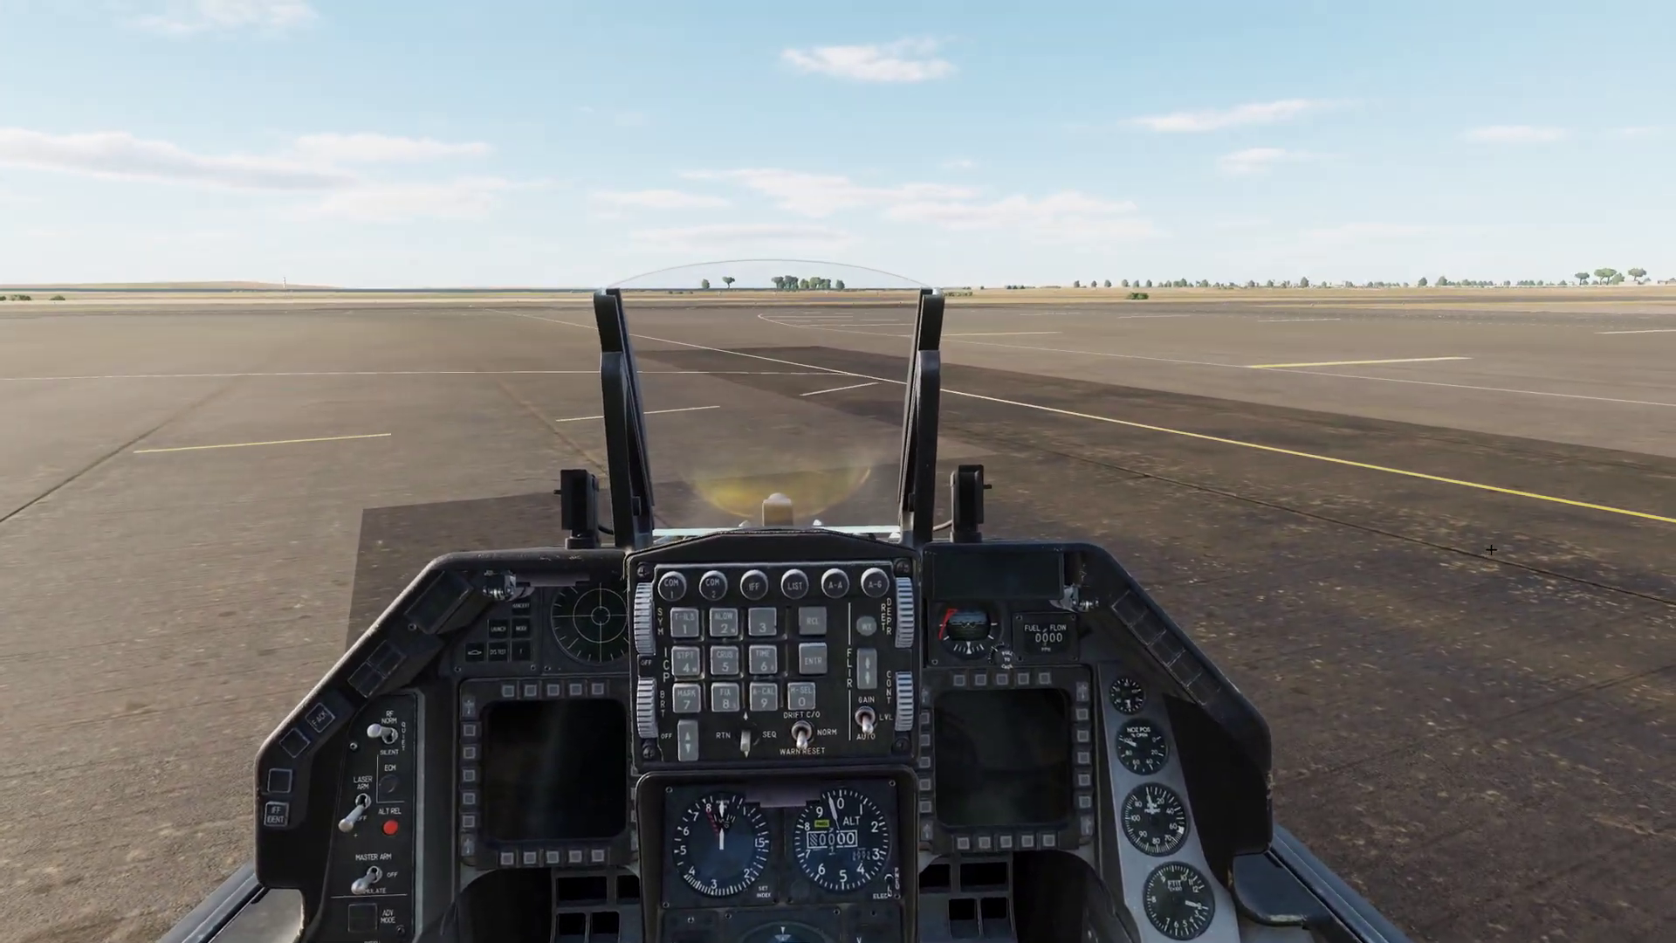